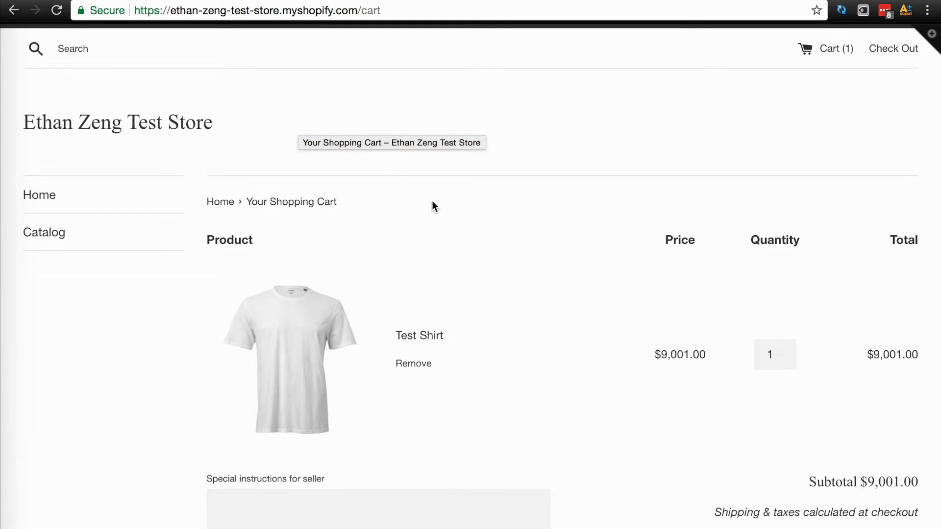
scroll(437, 211, "down", 2)
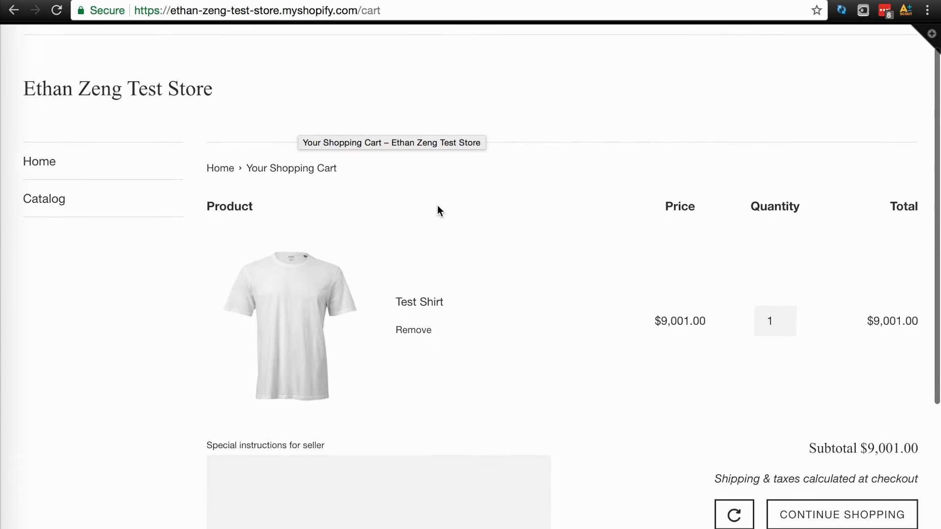
scroll(438, 212, "down", 1)
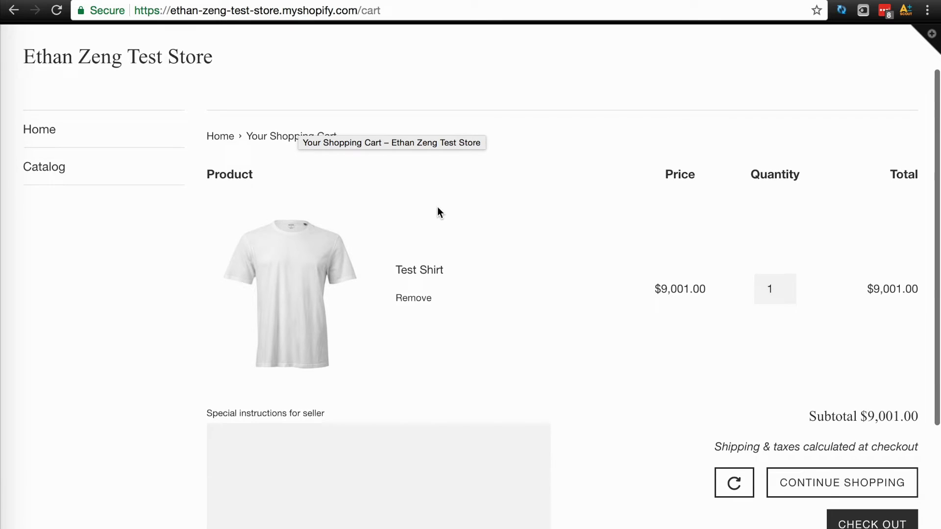
scroll(437, 212, "down", 1)
scroll(437, 213, "up", 2)
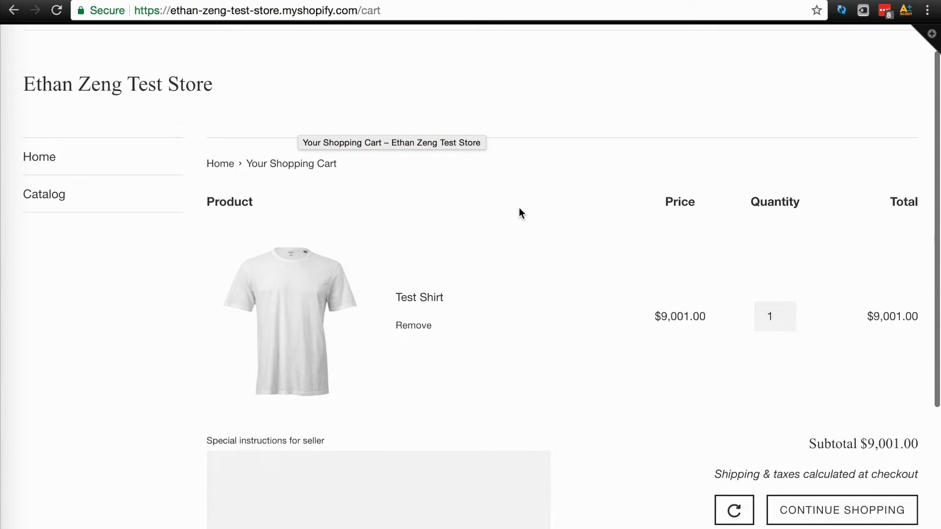
scroll(520, 213, "down", 1)
scroll(519, 213, "down", 1)
scroll(520, 213, "down", 2)
scroll(594, 272, "down", 1)
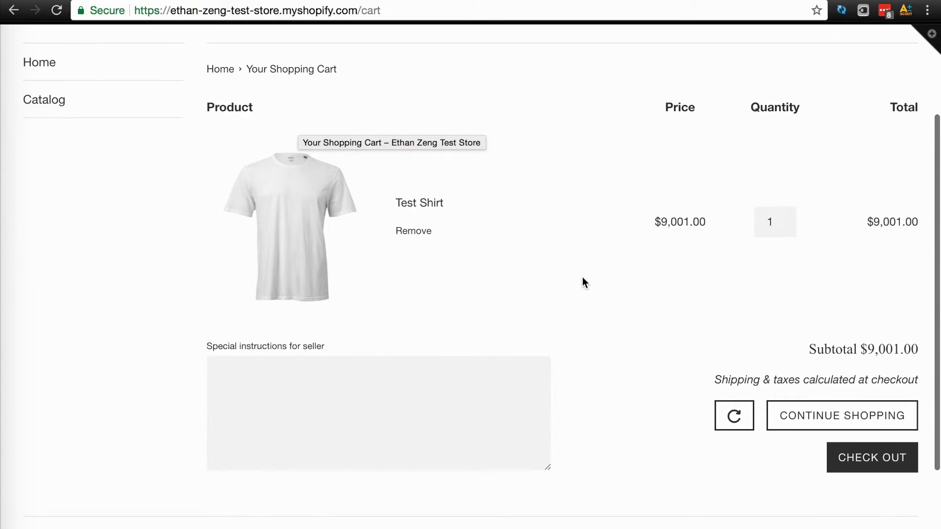
scroll(581, 282, "up", 2)
left_click_drag(708, 429, 914, 428)
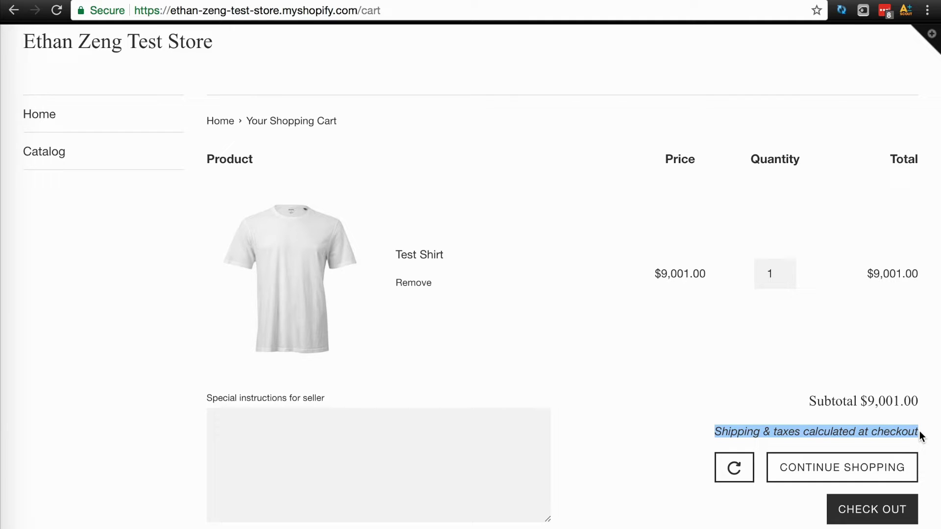
scroll(662, 339, "up", 1)
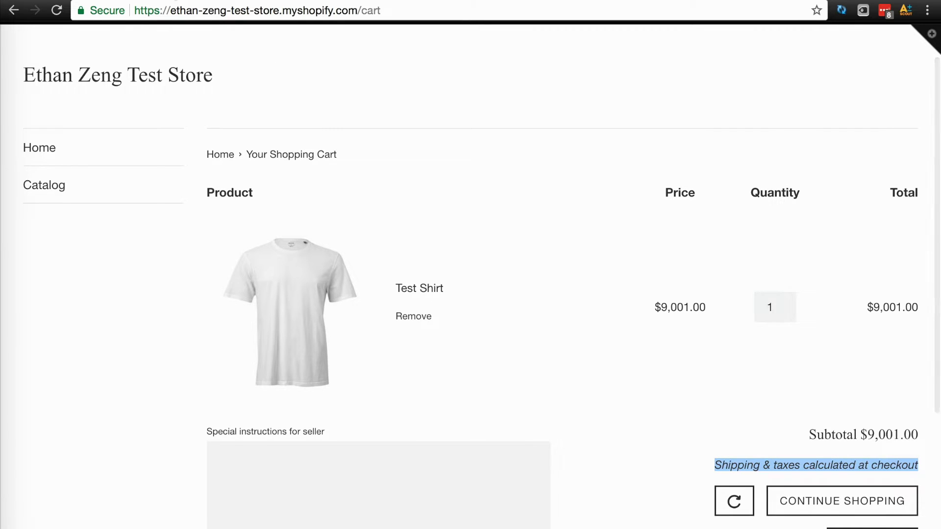
Step: Search the admin for 'language' and open Manage checkout language from the Checkout settings
key("ctrl+Tab")
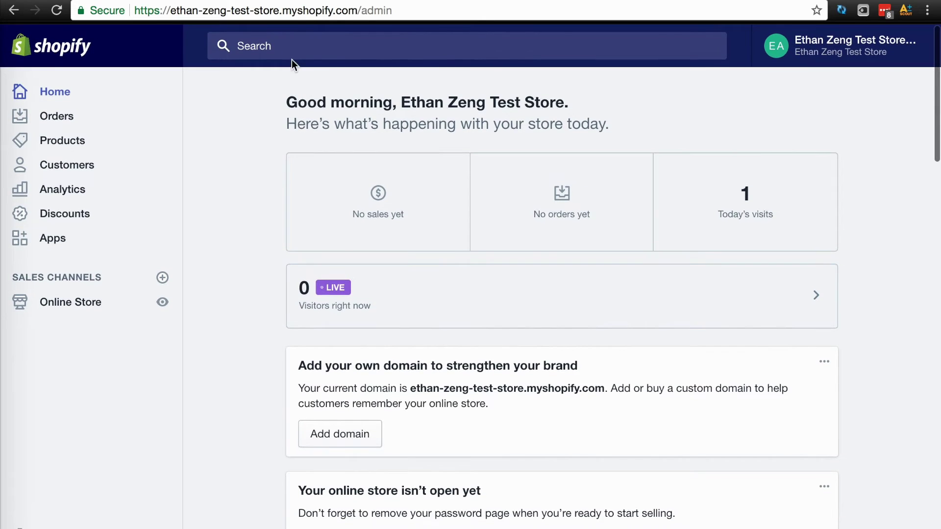
left_click(283, 45)
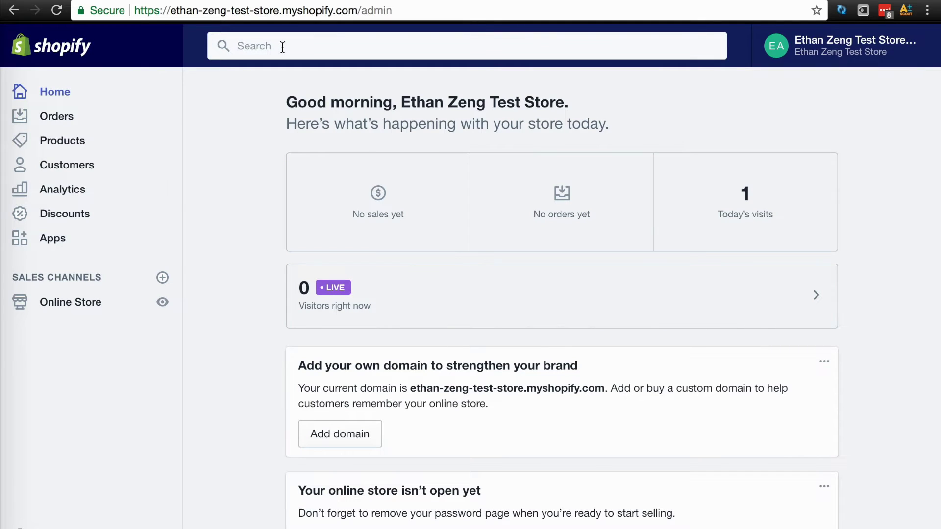
type("language")
key("Return")
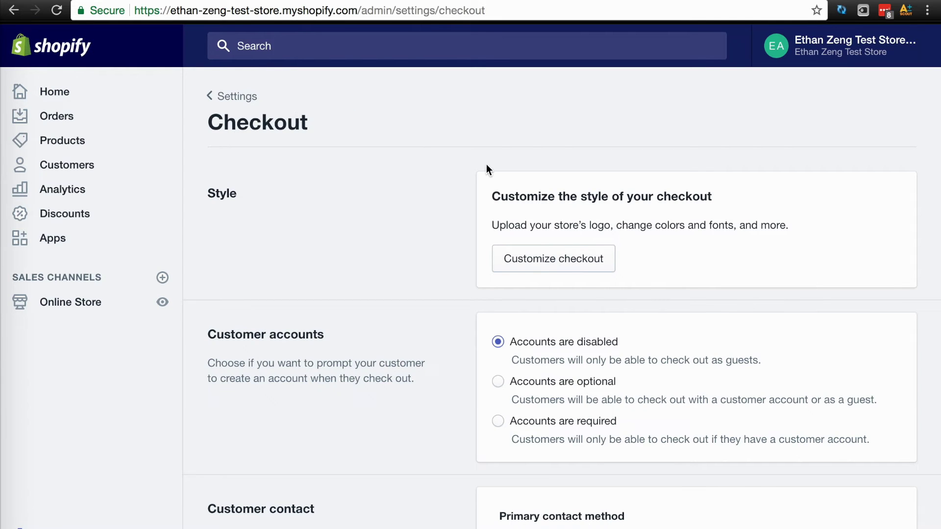
scroll(486, 165, "down", 3)
scroll(460, 180, "down", 3)
scroll(460, 179, "down", 3)
scroll(459, 180, "down", 2)
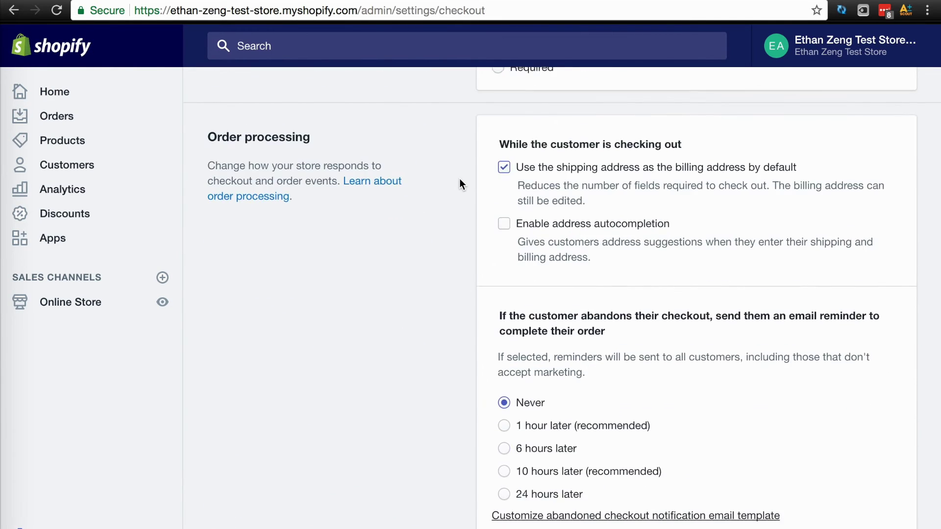
scroll(460, 179, "down", 5)
scroll(460, 178, "down", 6)
scroll(459, 179, "down", 2)
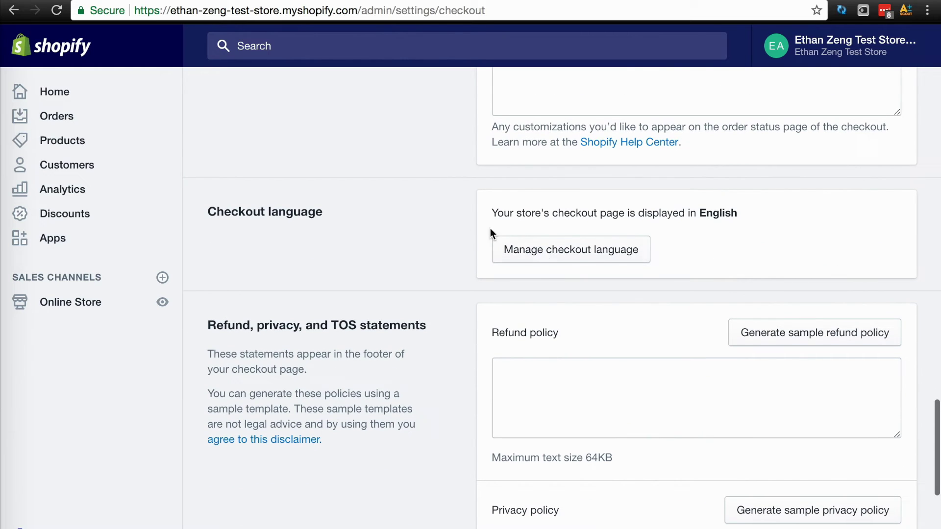
left_click(554, 263)
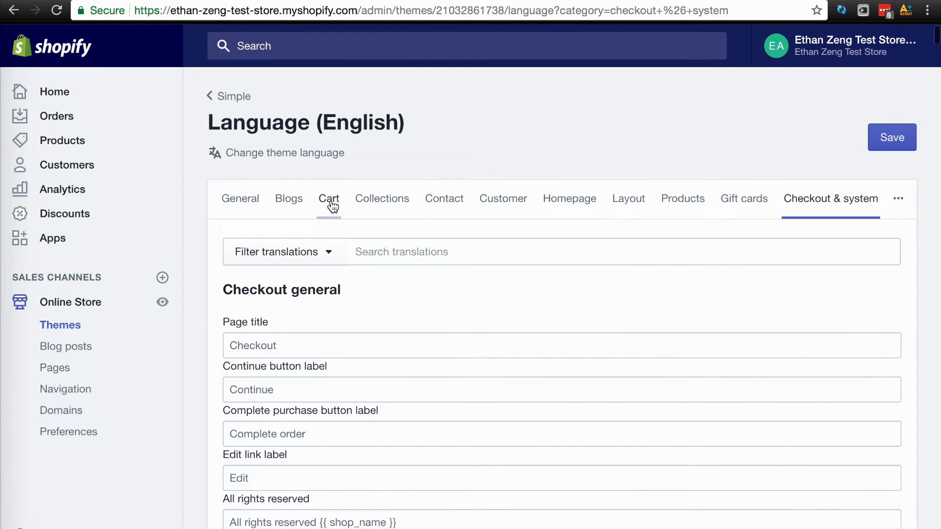
Step: On the Cart tab, replace the Shipping at checkout text with 'FREE Shipping Included' and save
left_click(329, 199)
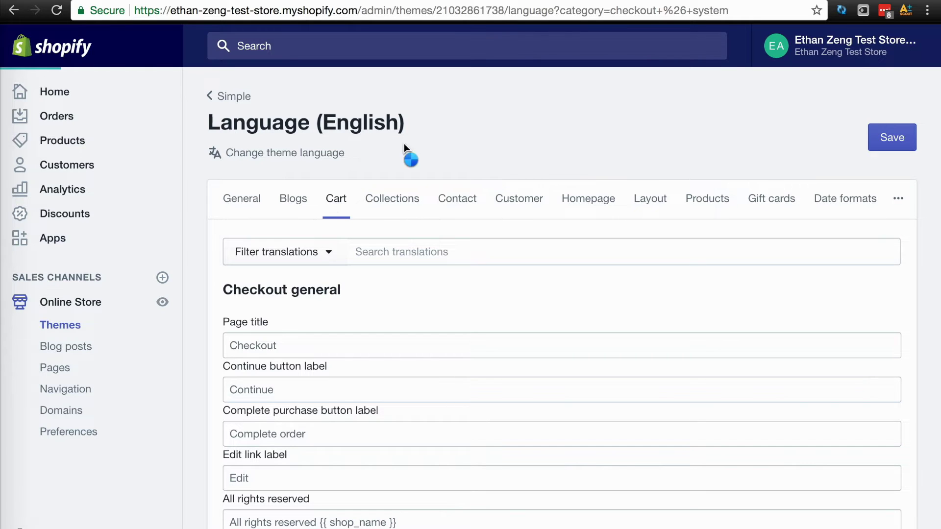
left_click(342, 197)
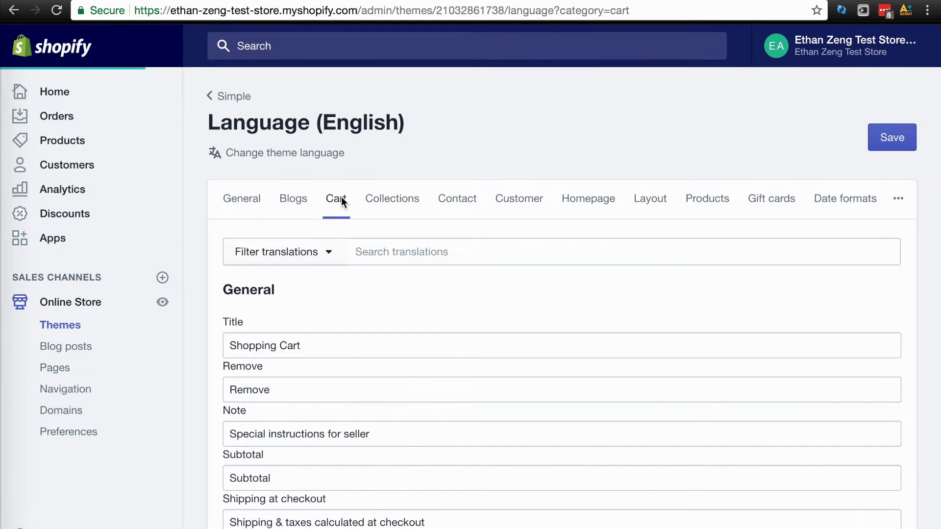
scroll(341, 198, "down", 5)
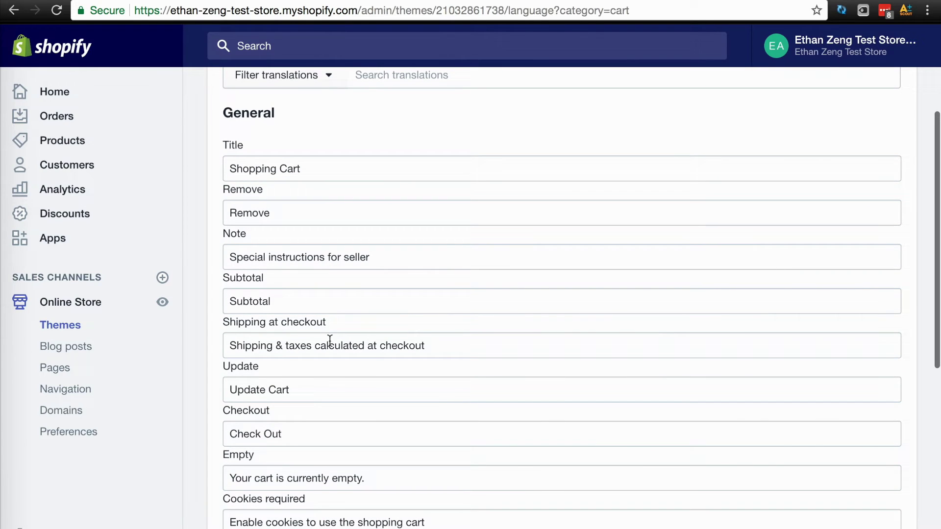
left_click(432, 346)
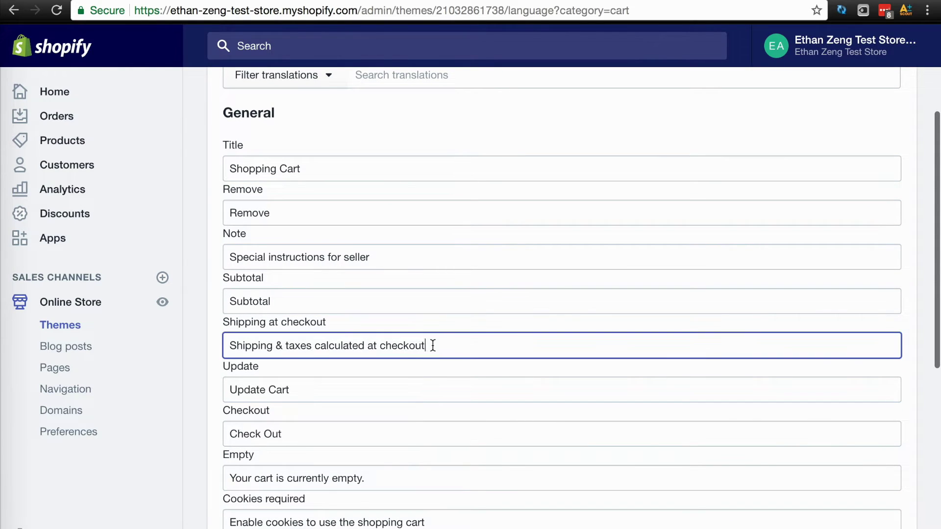
key("ctrl+a")
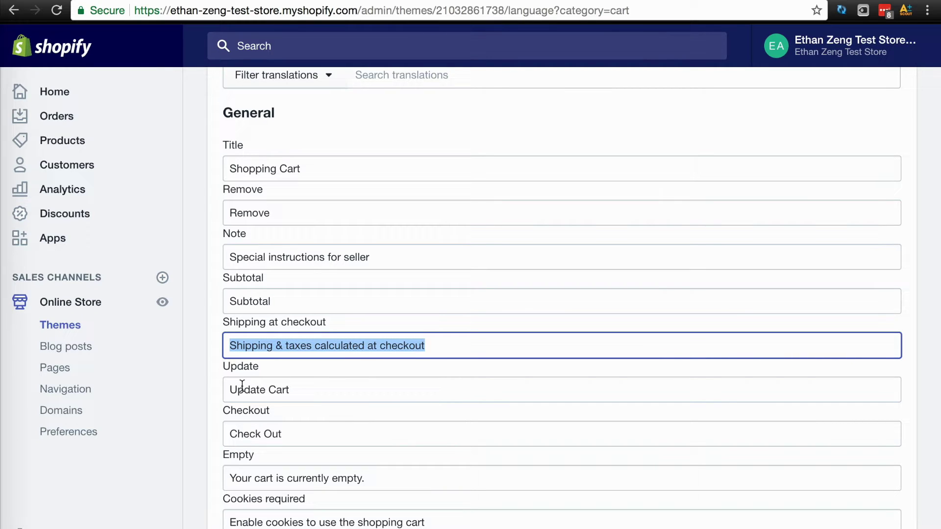
key("BackSpace")
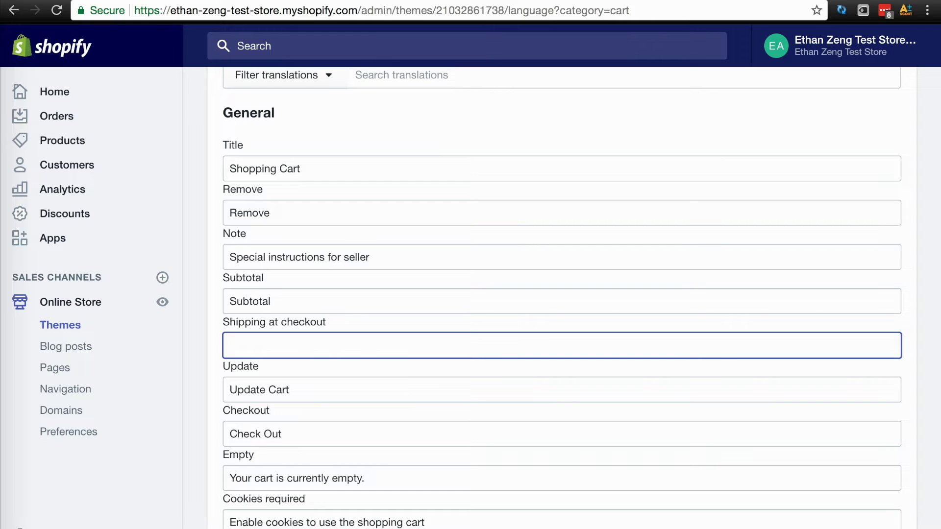
type("F")
type("REE Shippin")
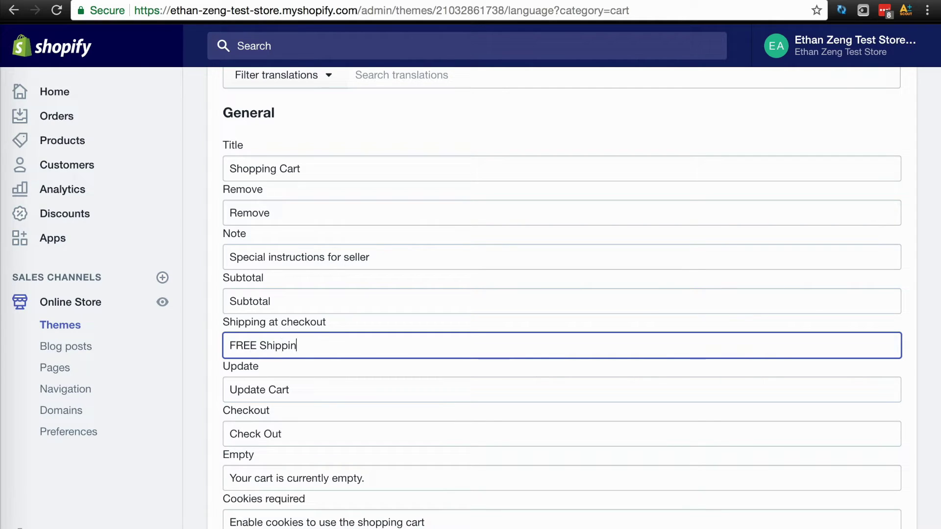
type("g Incldued")
key("BackSpace")
key("BackSpace")
key("BackSpace")
key("BackSpace")
type("uded")
scroll(484, 290, "up", 1)
scroll(484, 289, "up", 3)
left_click(891, 138)
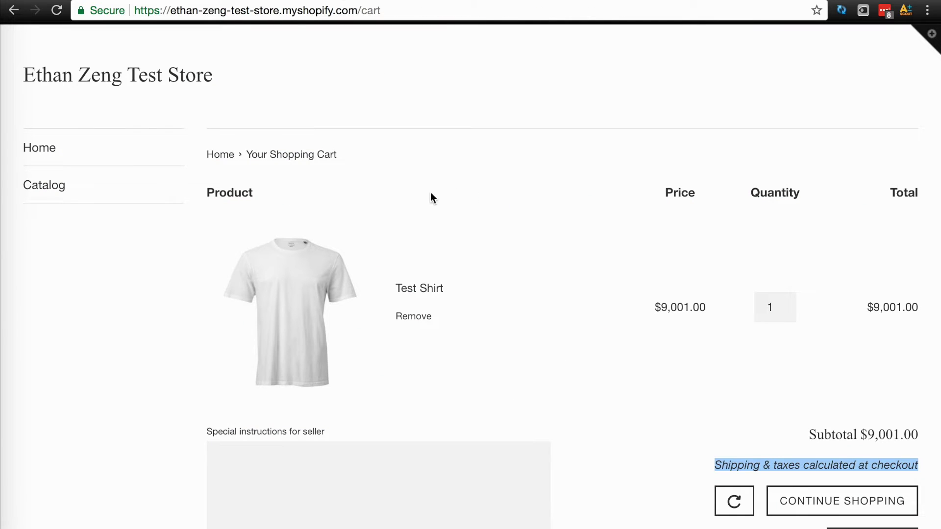
Step: Reload the storefront cart and confirm 'FREE Shipping Included' appears under the $9,001.00 subtotal
key("ctrl+r")
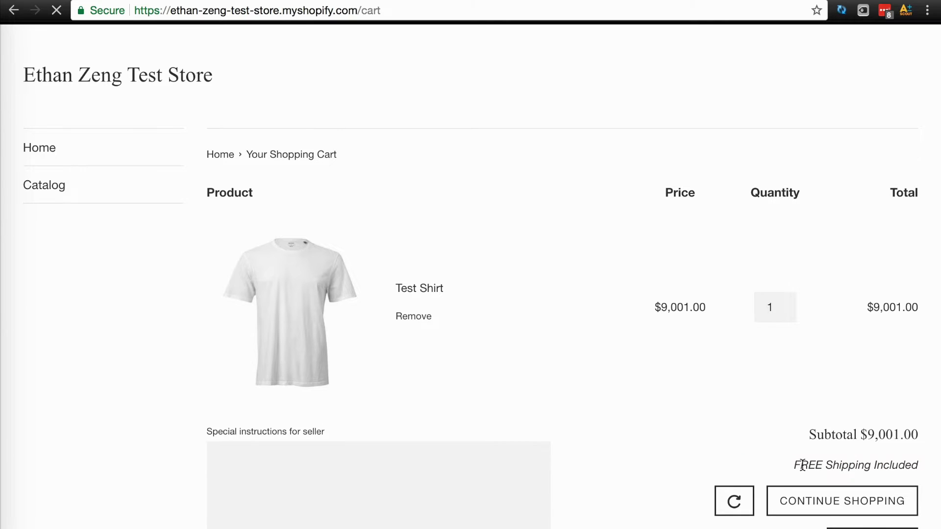
left_click_drag(794, 465, 927, 471)
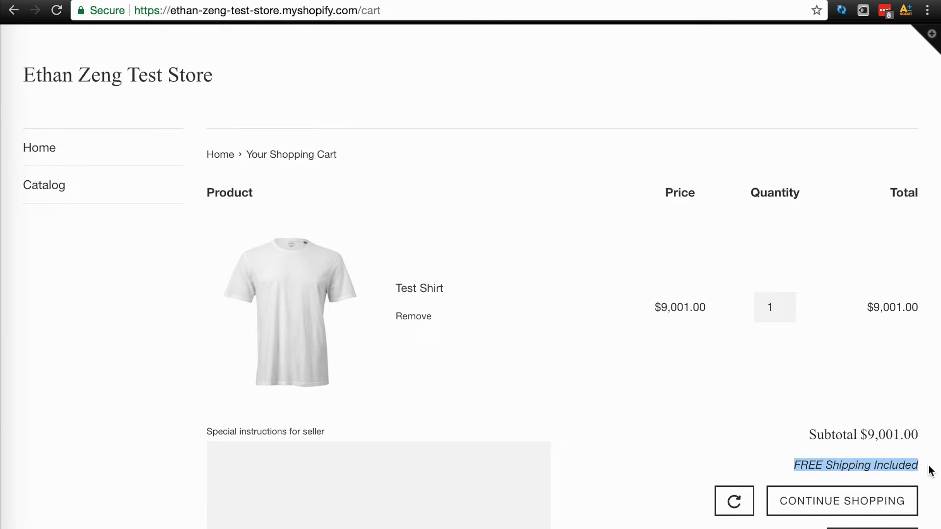
left_click(916, 465)
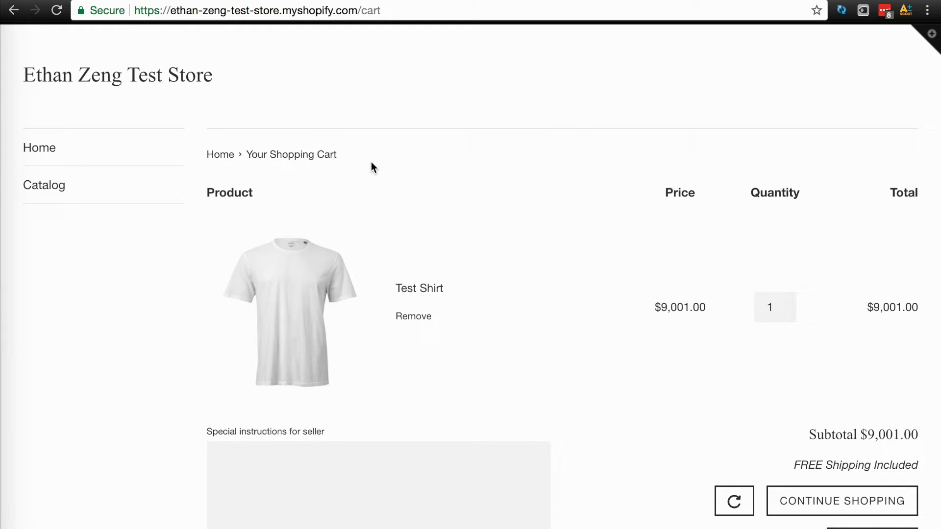
scroll(371, 167, "down", 3)
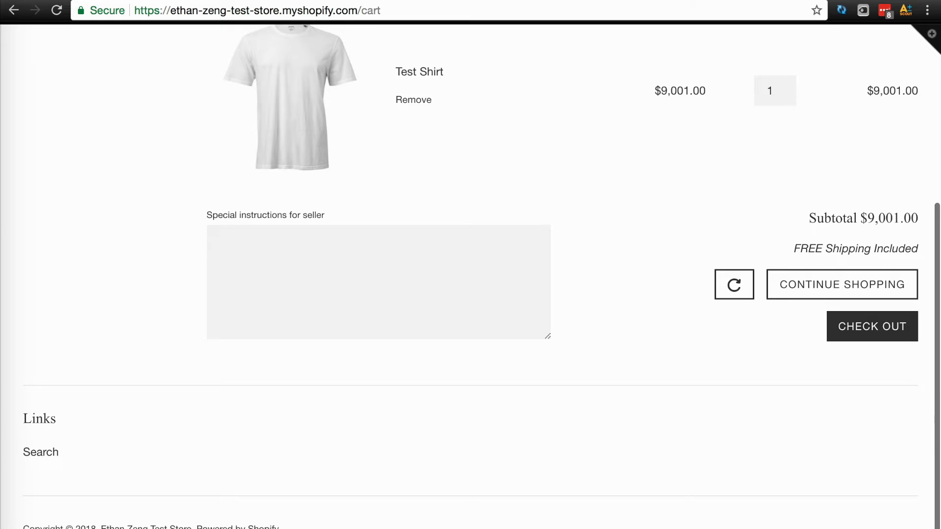
left_click_drag(279, 526, 196, 526)
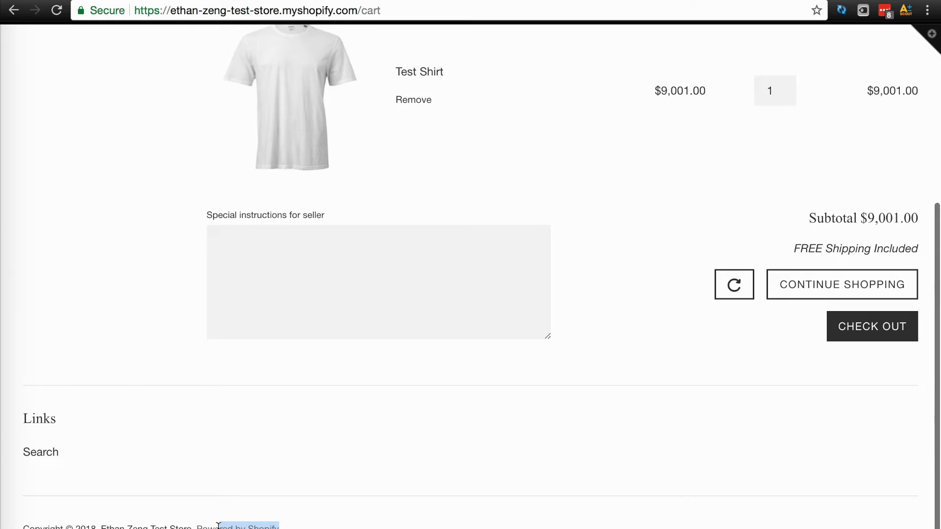
left_click(291, 493)
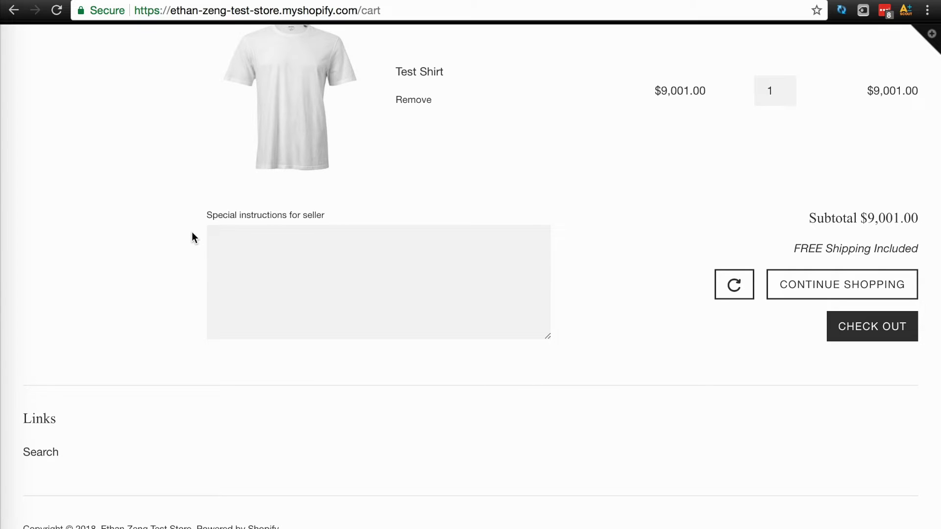
Step: From the Themes page, choose Edit code from the current Simple theme's Actions menu
left_click(169, 0)
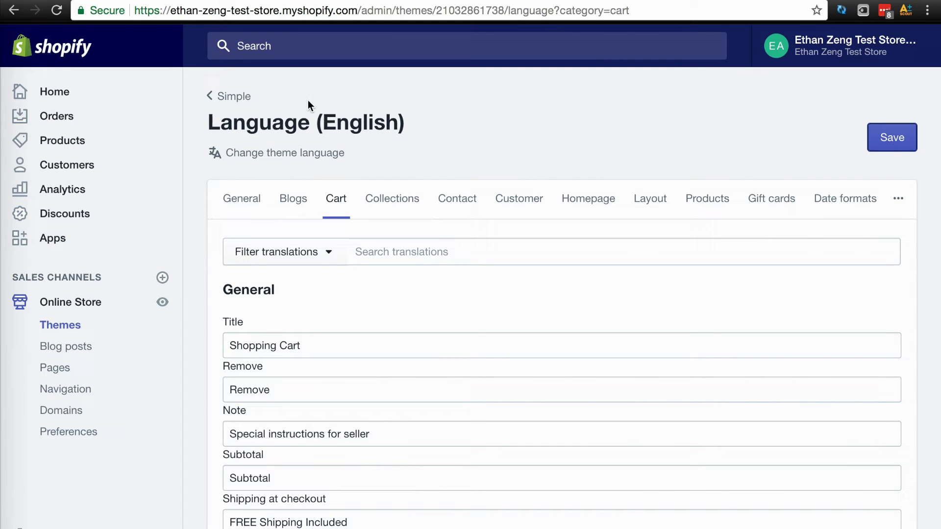
left_click(278, 52)
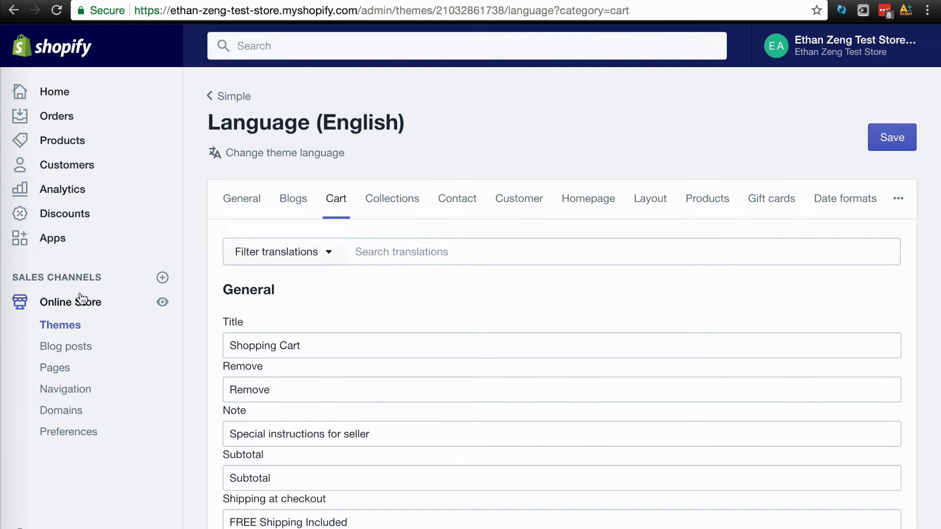
left_click(59, 324)
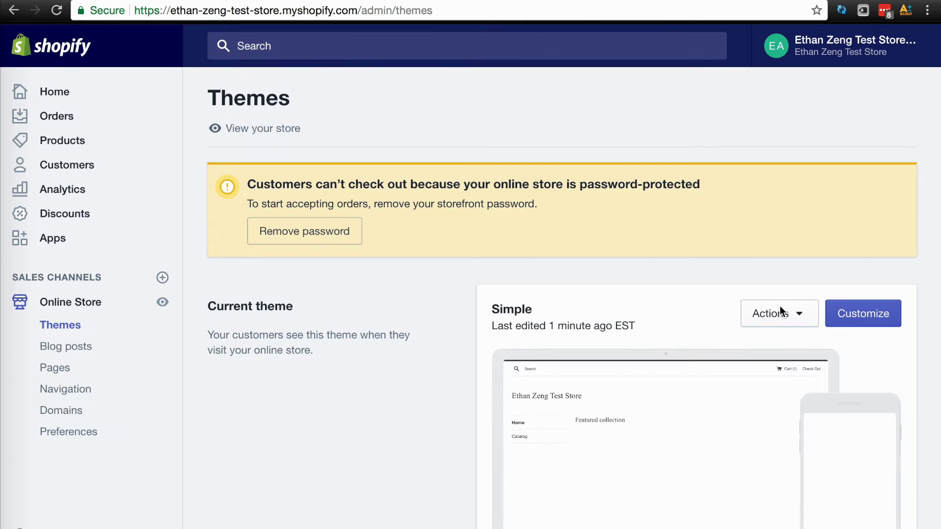
left_click(782, 318)
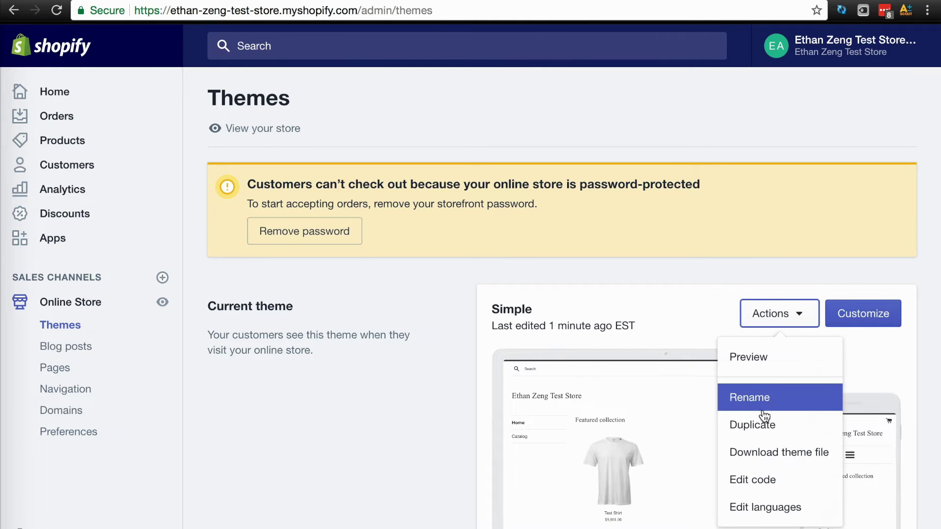
left_click(763, 481)
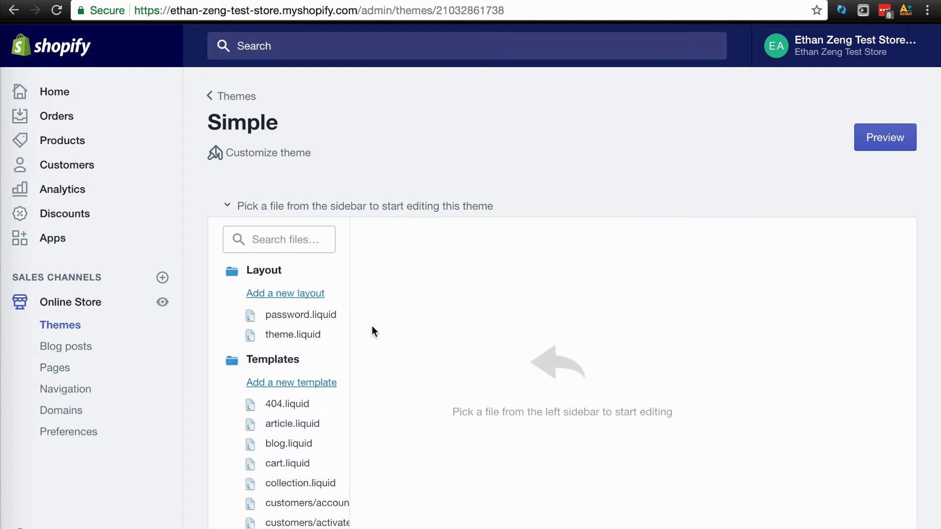
Step: Search the theme files for 'footer' and open footer.liquid
left_click(282, 242)
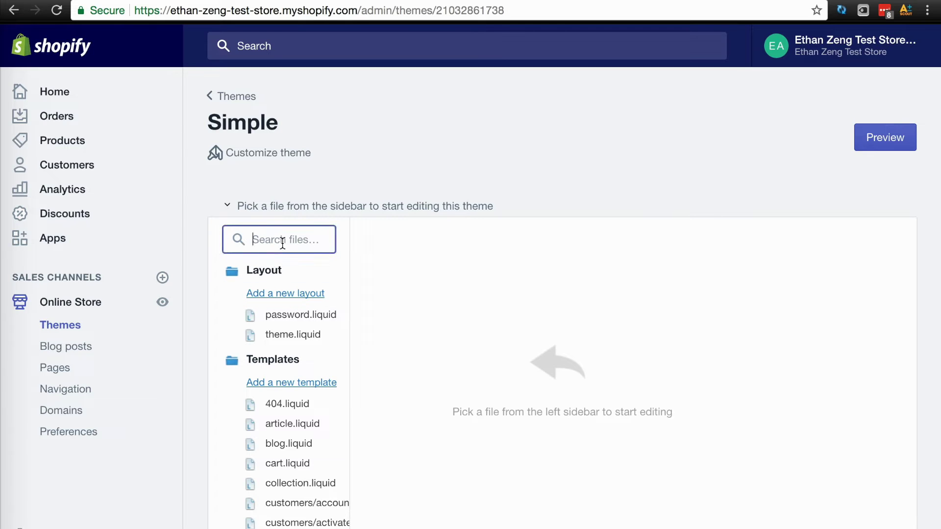
type("fotter")
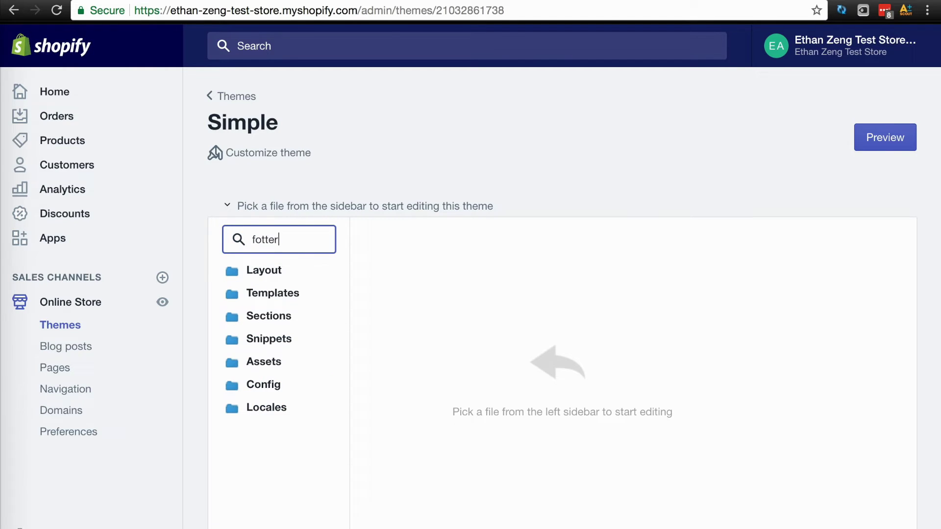
key("BackSpace")
key("BackSpace")
key("BackSpace")
key("BackSpace")
type("oter")
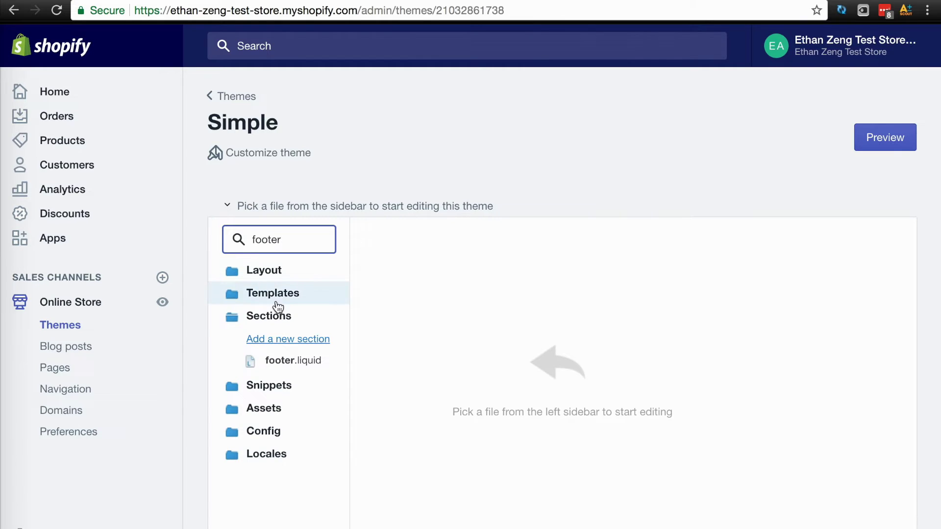
left_click(303, 362)
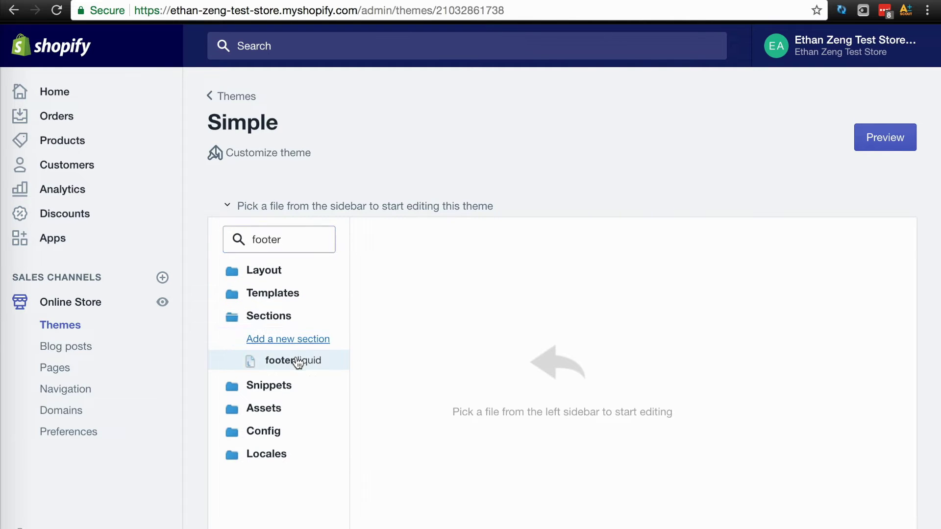
Step: Find 'powered' in the code and delete the {{ powered_by_link }} tag on line 59
left_click(711, 335)
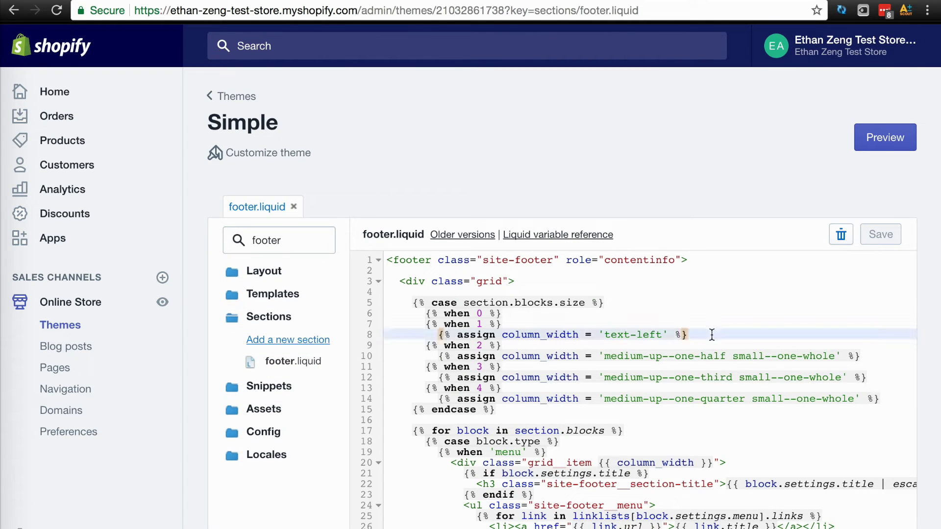
key("ctrl+f")
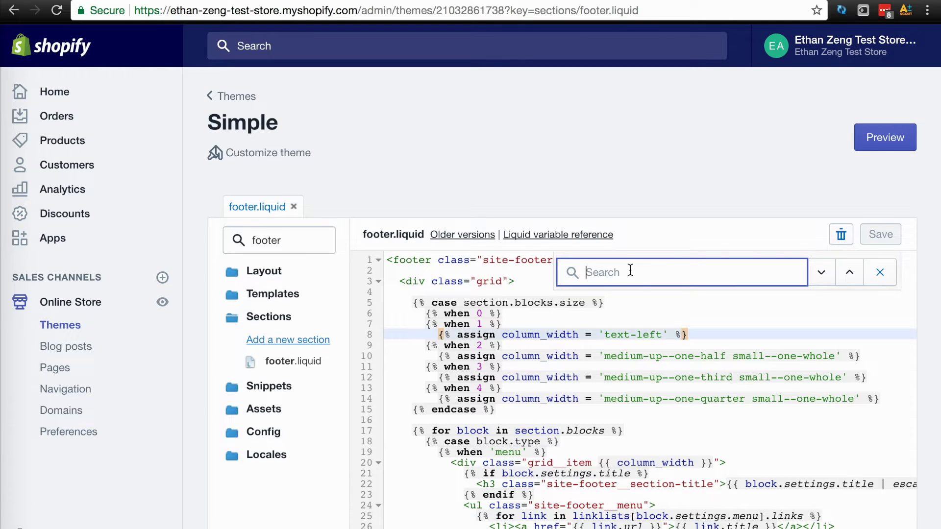
type("foo")
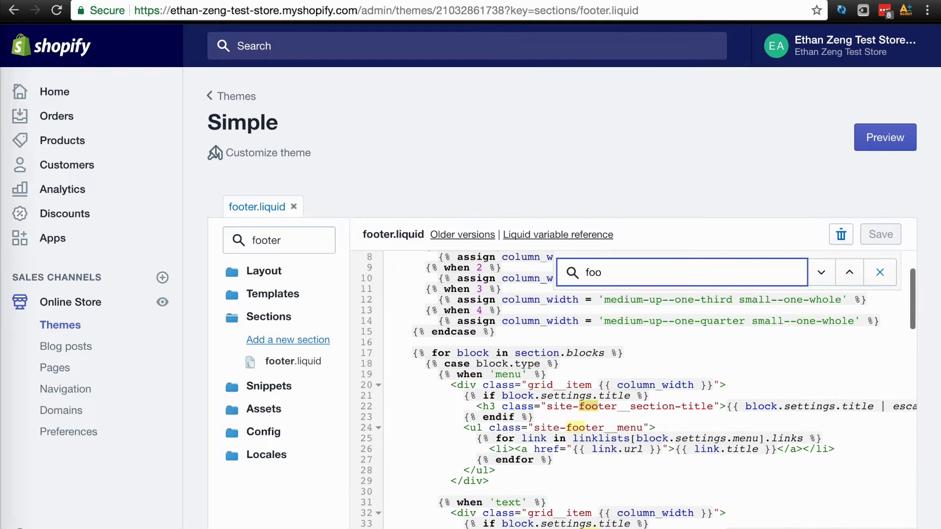
key("Return")
type("power")
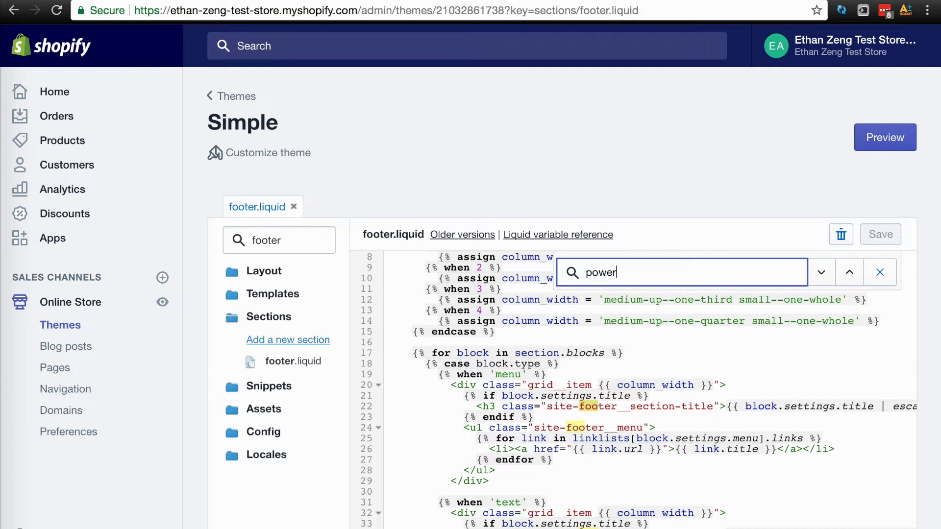
type("ed")
key("Return")
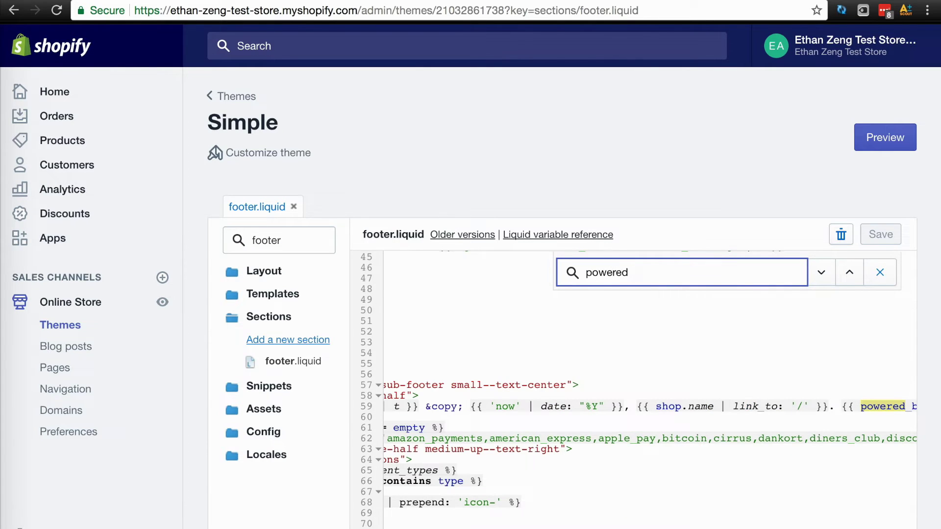
scroll(712, 357, "right", 5)
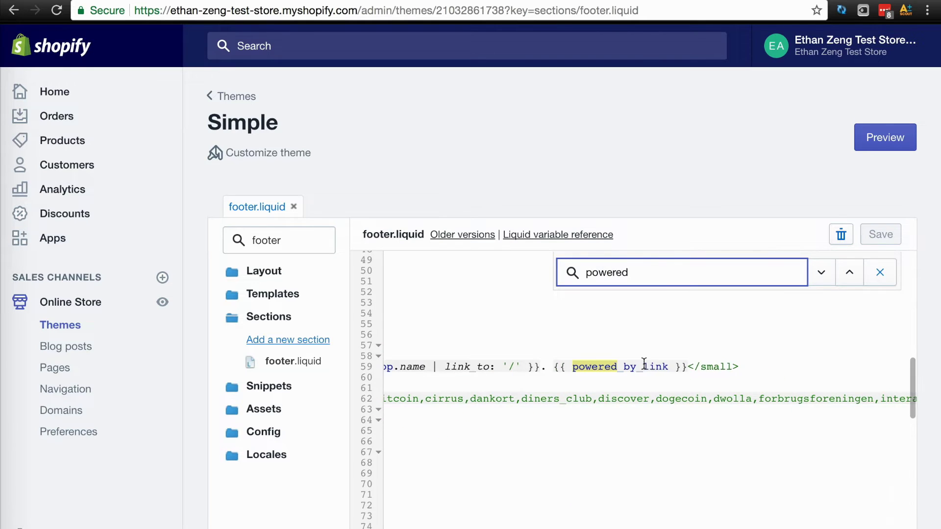
left_click(553, 377)
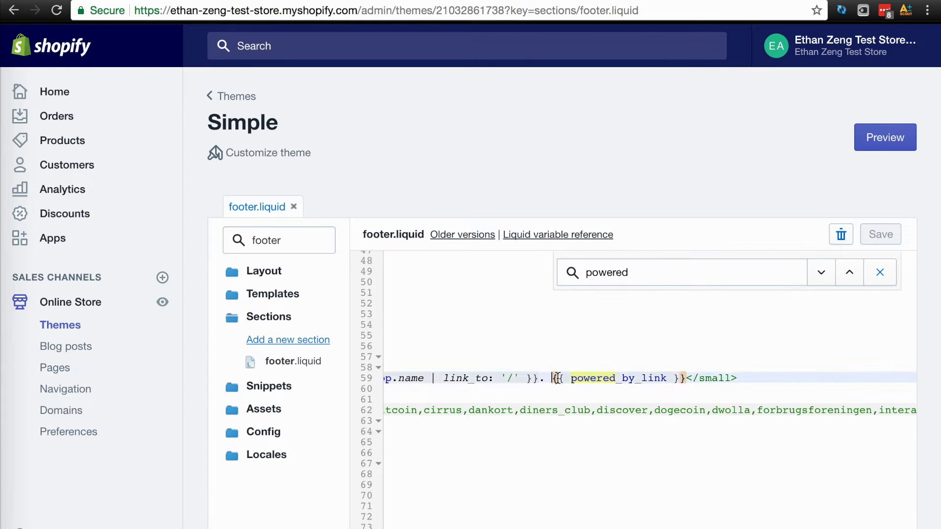
left_click_drag(555, 378, 684, 378)
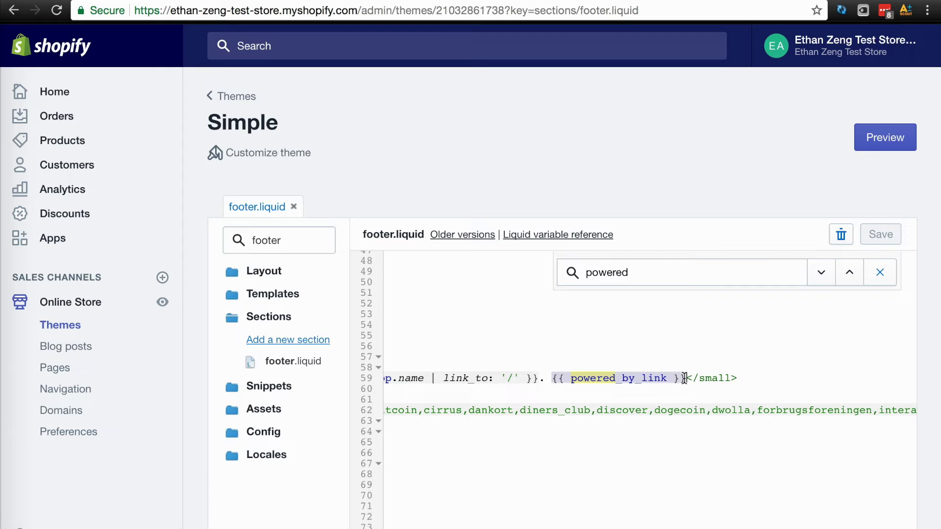
key("BackSpace")
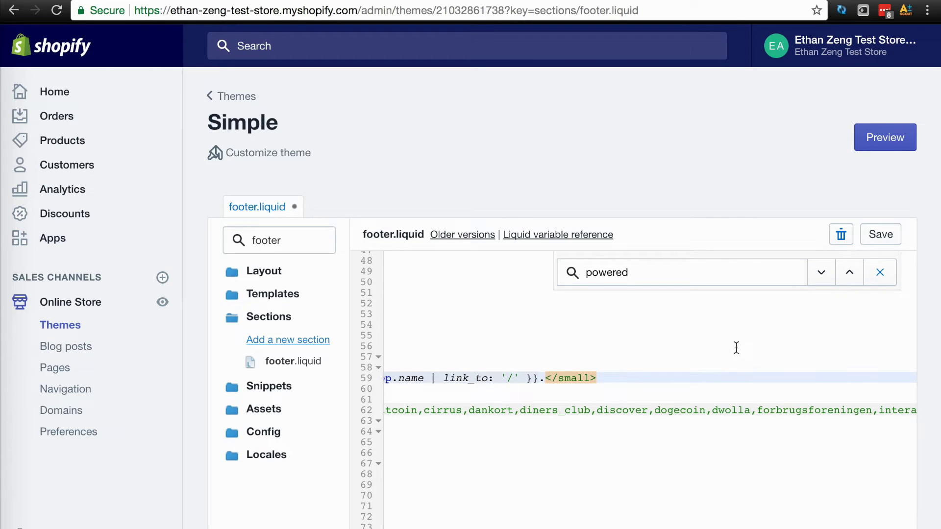
Step: Save footer.liquid, then check the storefront cart and open the Test Shirt product page
left_click(887, 234)
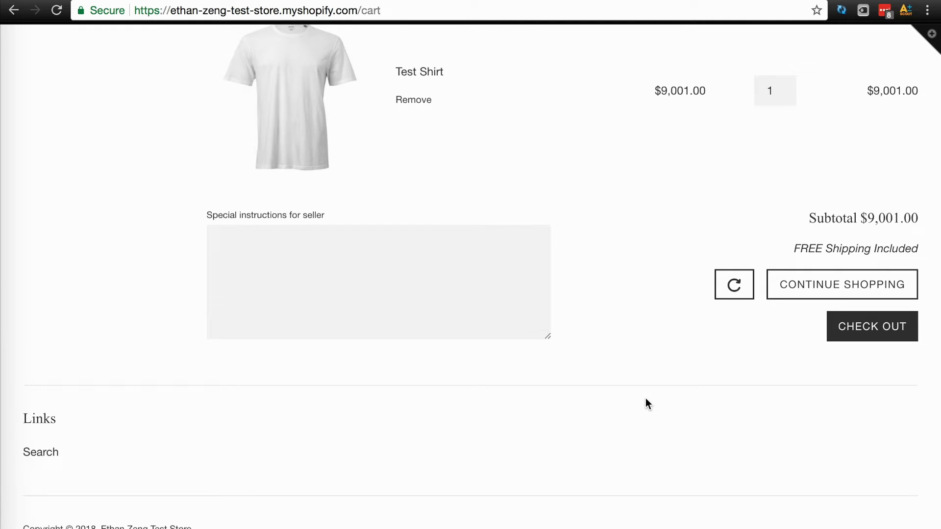
scroll(645, 398, "up", 2)
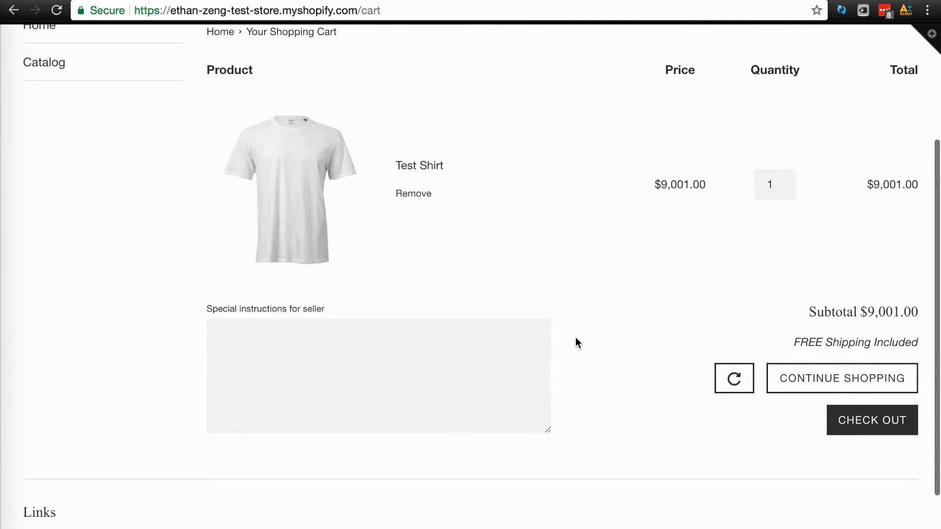
scroll(576, 337, "up", 2)
scroll(576, 343, "up", 2)
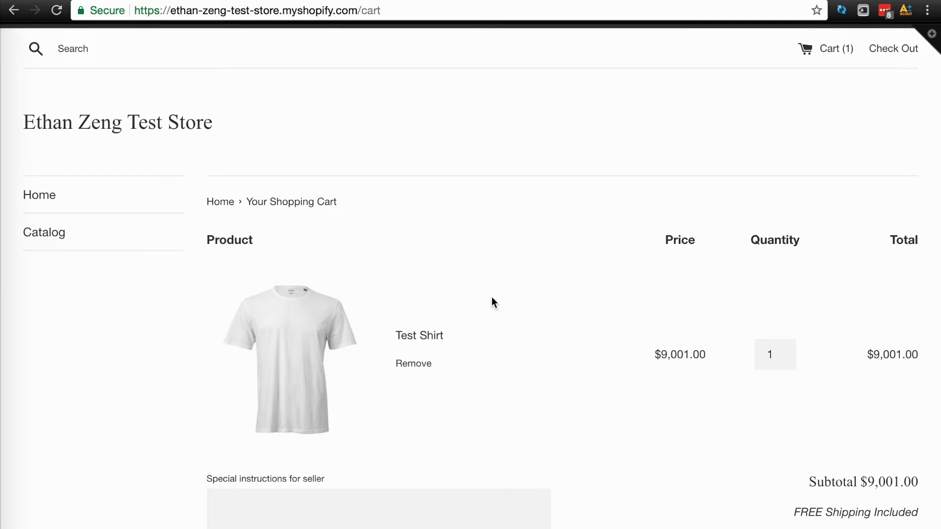
left_click(338, 351)
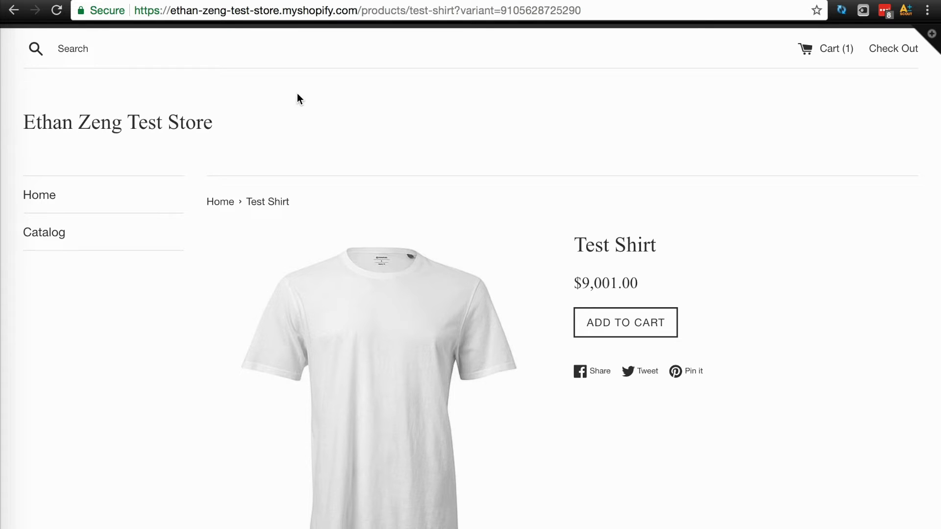
Step: Back in the code editor, open the product-template.liquid file
left_click(183, 1)
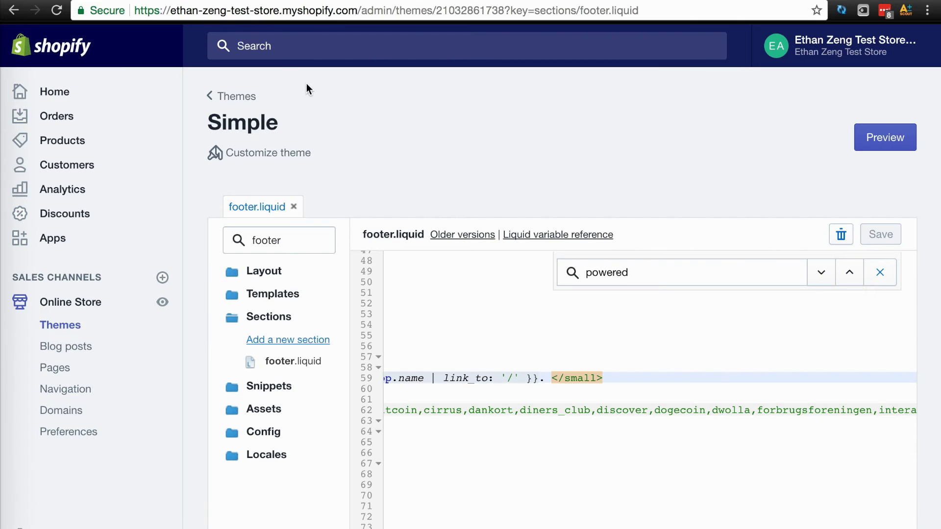
double_click(311, 242)
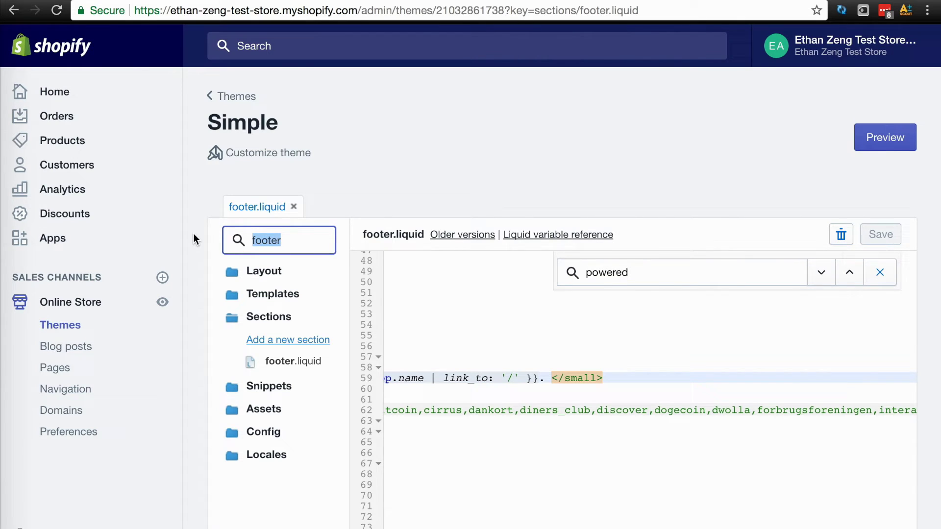
type("prod")
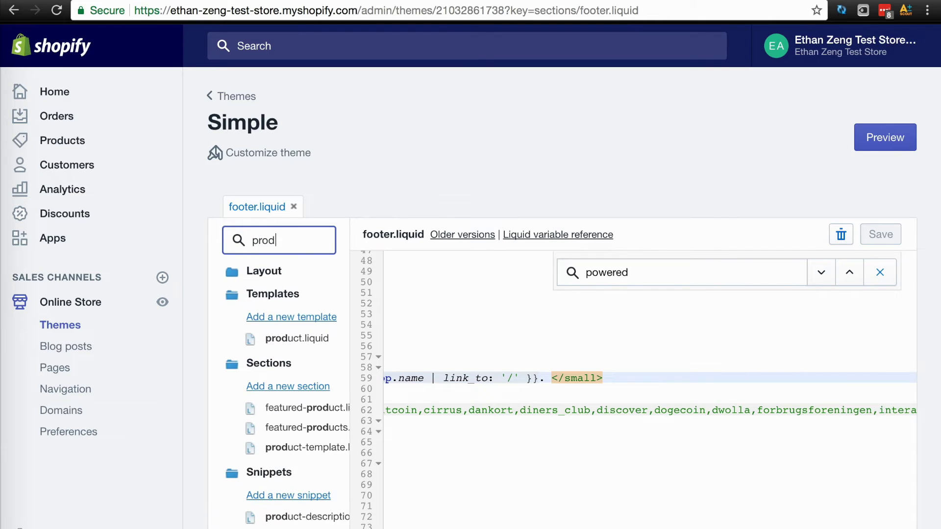
type("uct")
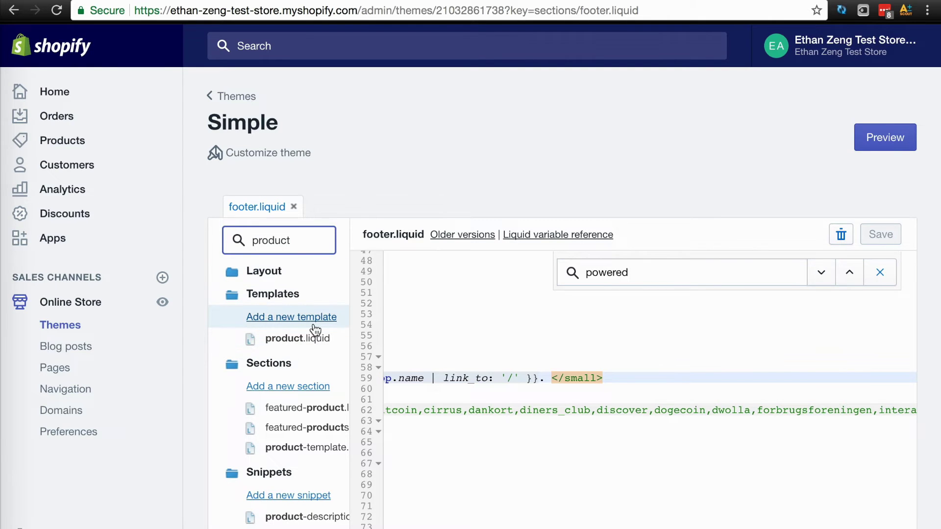
scroll(315, 330, "down", 1)
scroll(315, 330, "down", 1)
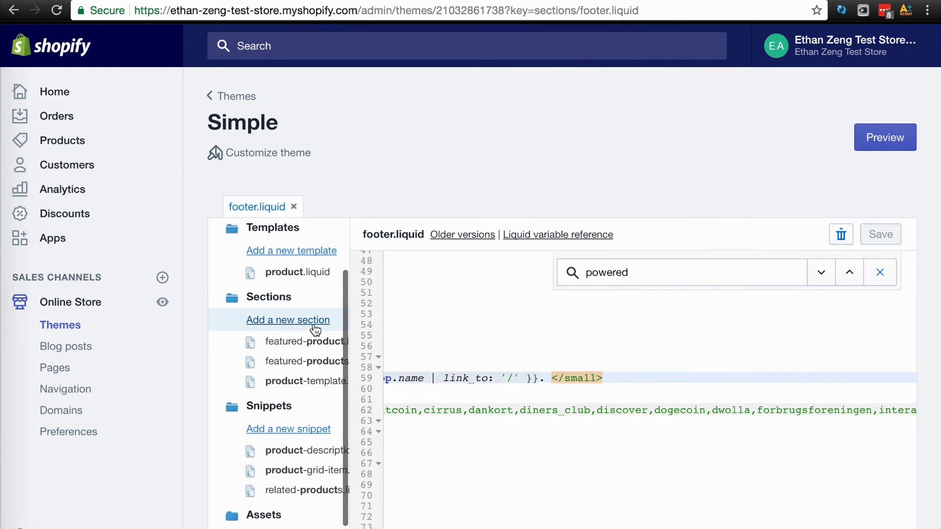
left_click(311, 384)
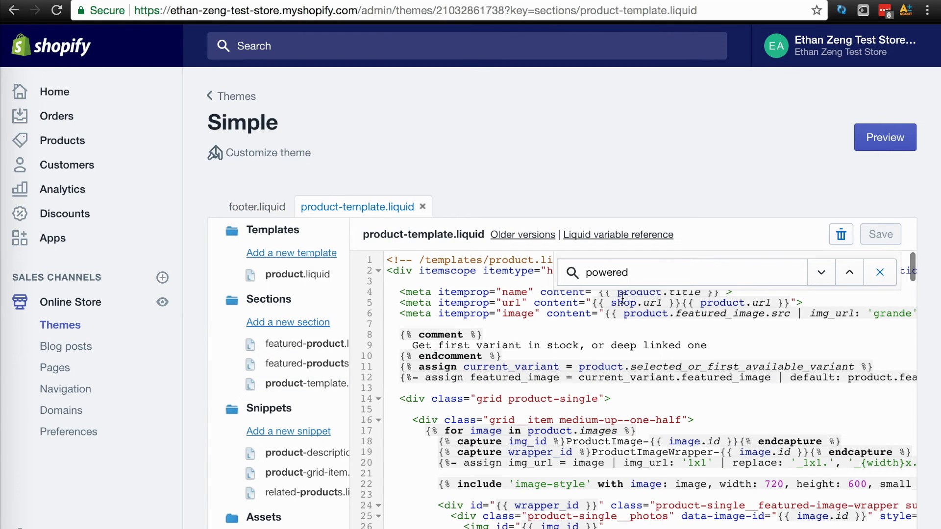
Step: Search the template for 'addtocart' to reach the AddToCart button markup near line 130
double_click(646, 273)
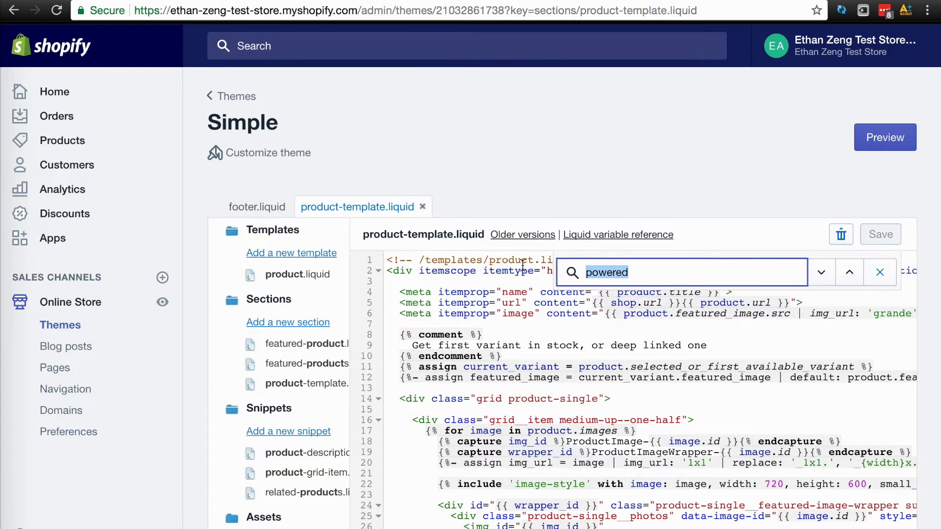
type("add to cart")
key("Return")
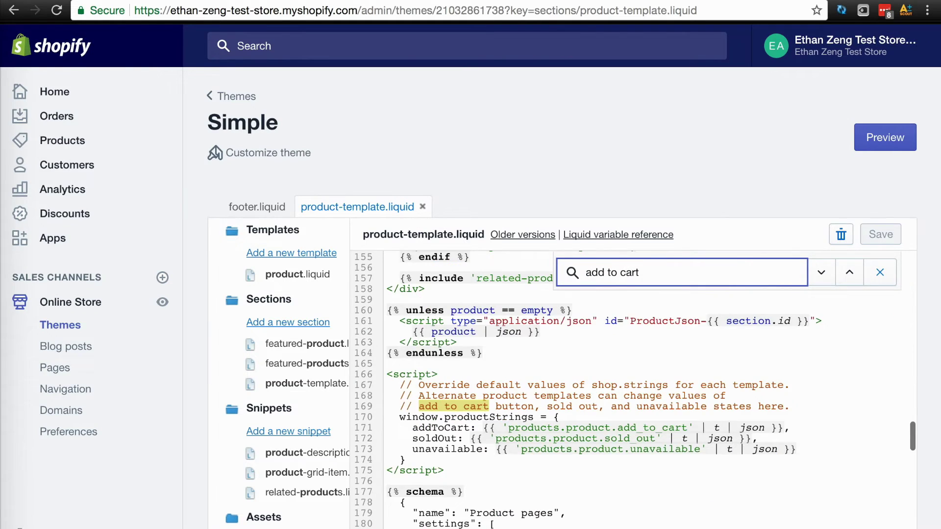
key("Return")
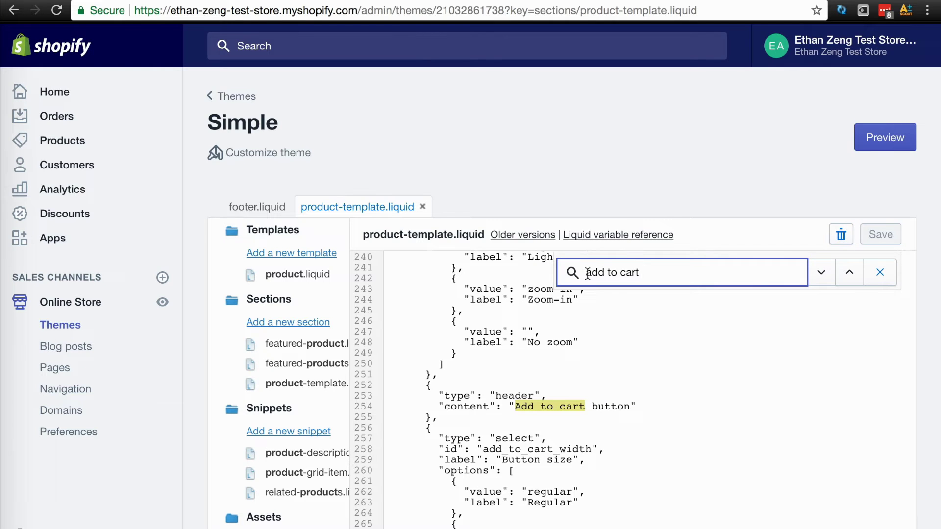
key("Return")
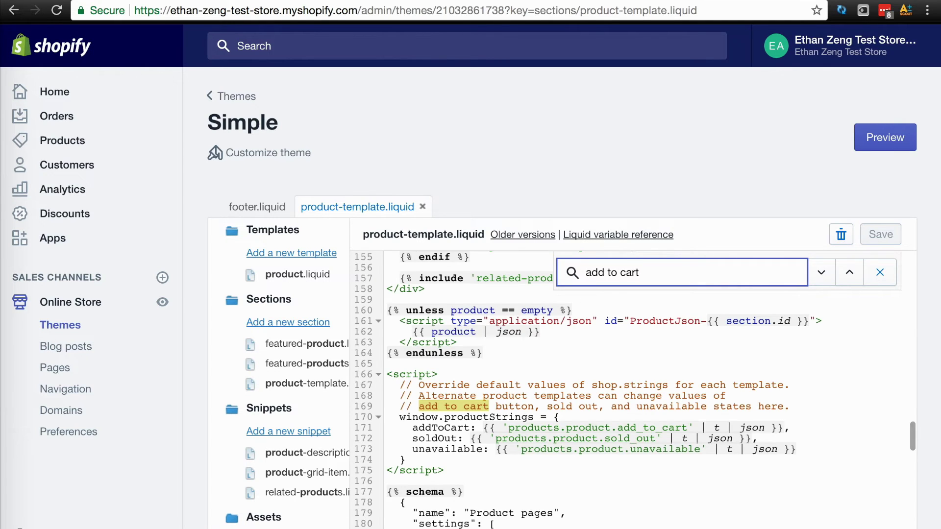
key("ctrl+a")
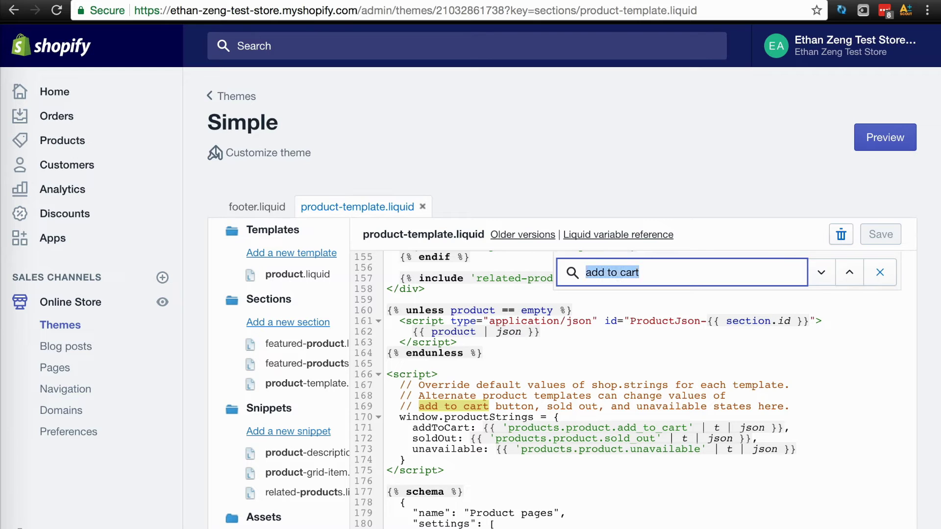
type("addtocart")
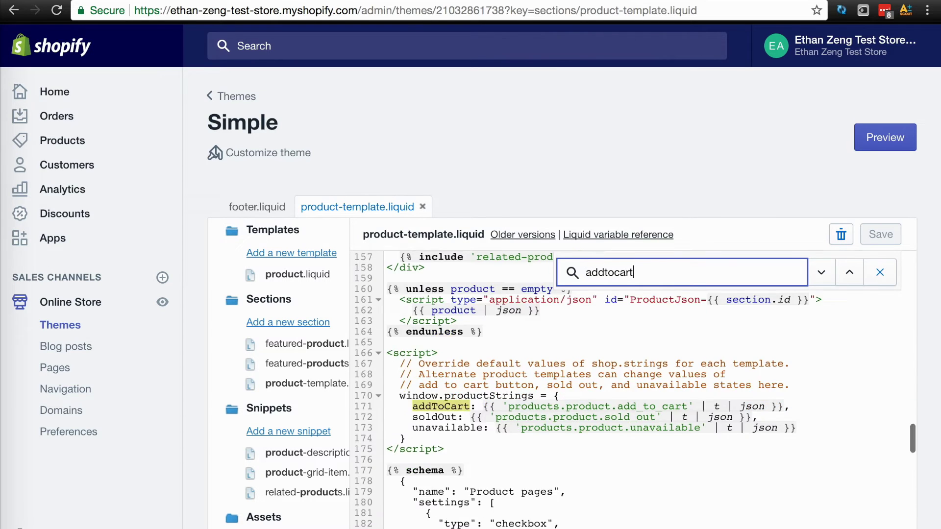
key("Return")
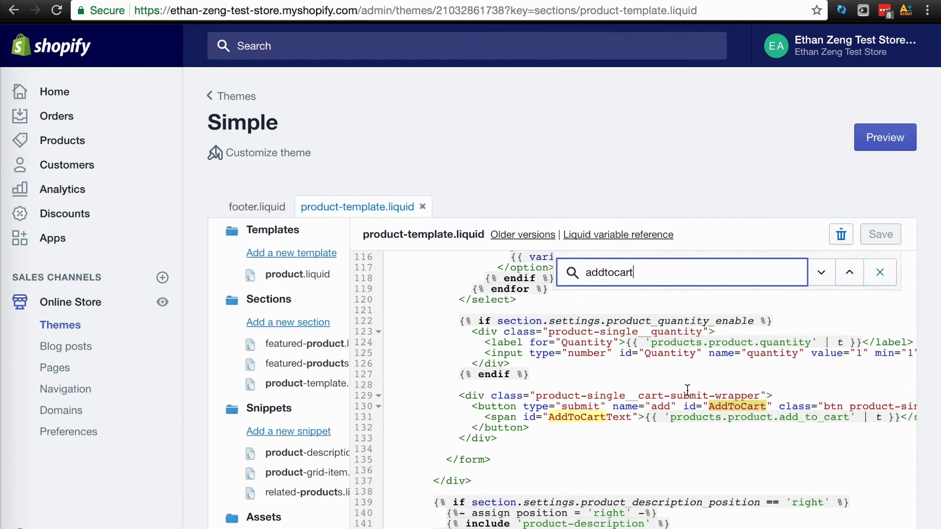
scroll(687, 390, "down", 1)
scroll(600, 376, "right", 2)
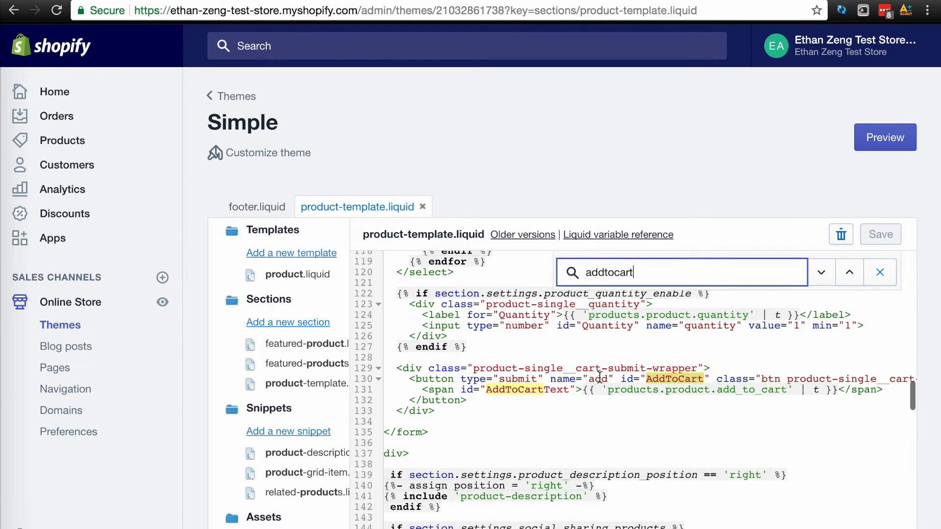
scroll(600, 376, "left", 2)
scroll(599, 380, "up", 2)
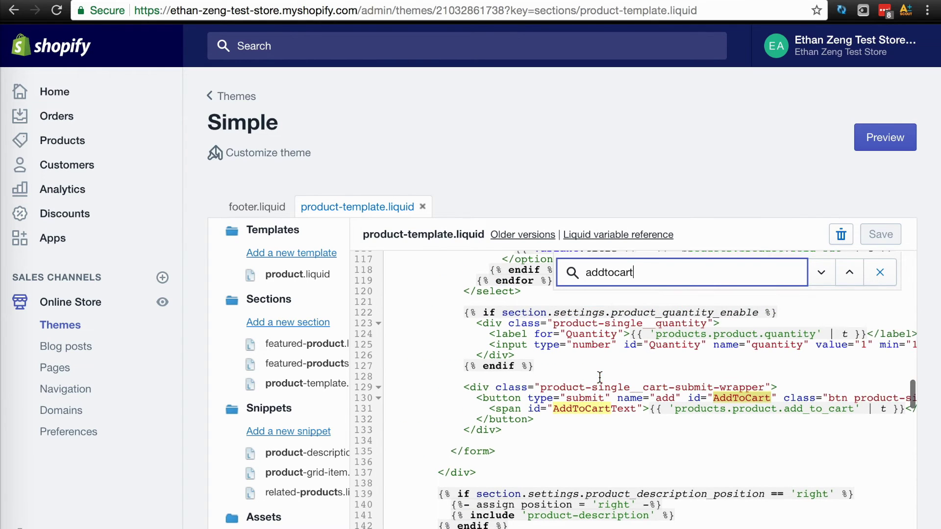
Step: Insert an empty <div></div> with blank lines inside, right below the AddToCart button wrapper
left_click(518, 434)
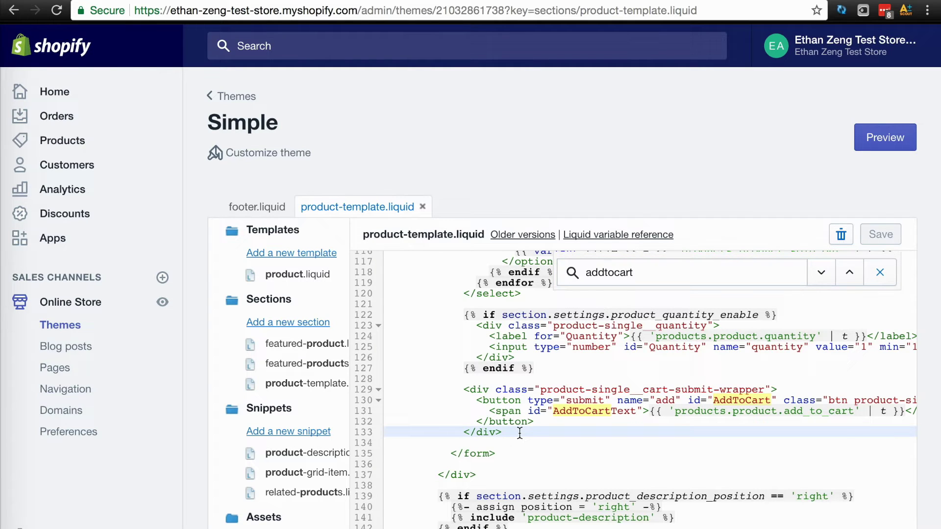
key("Return")
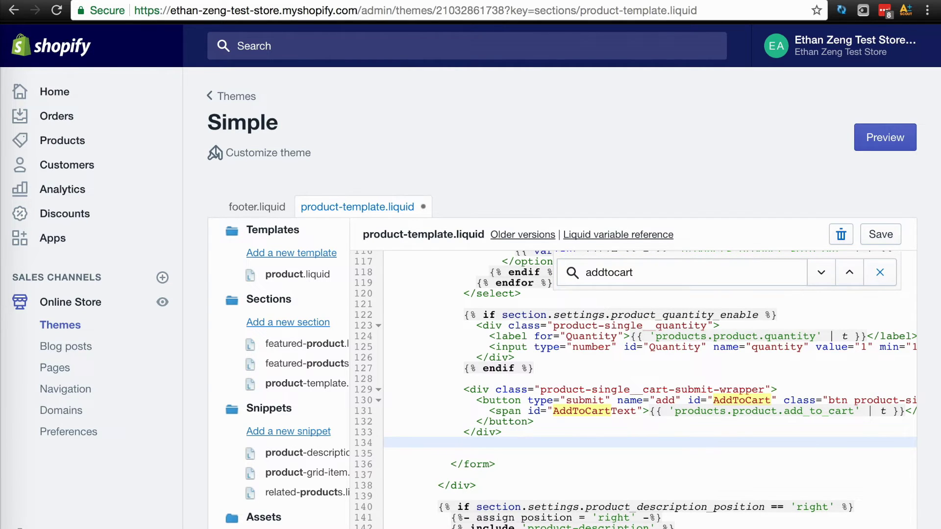
key("Return")
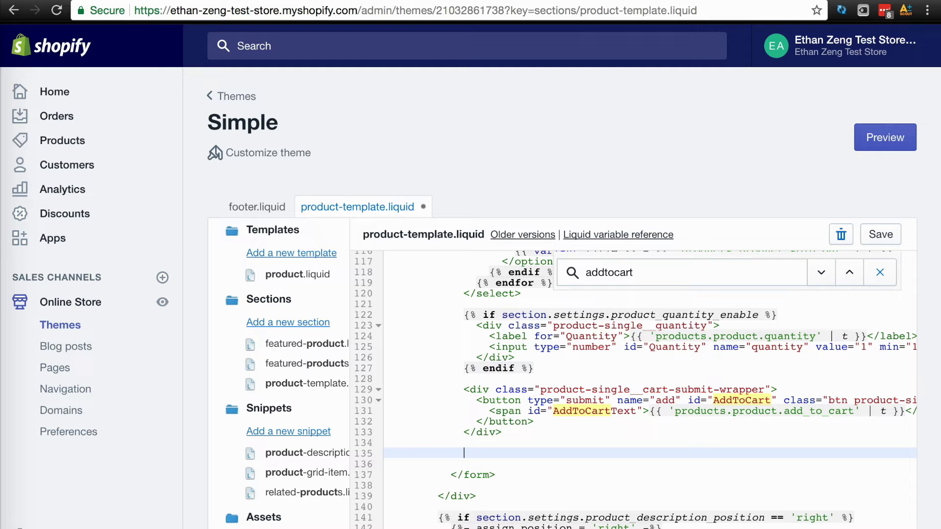
type("<")
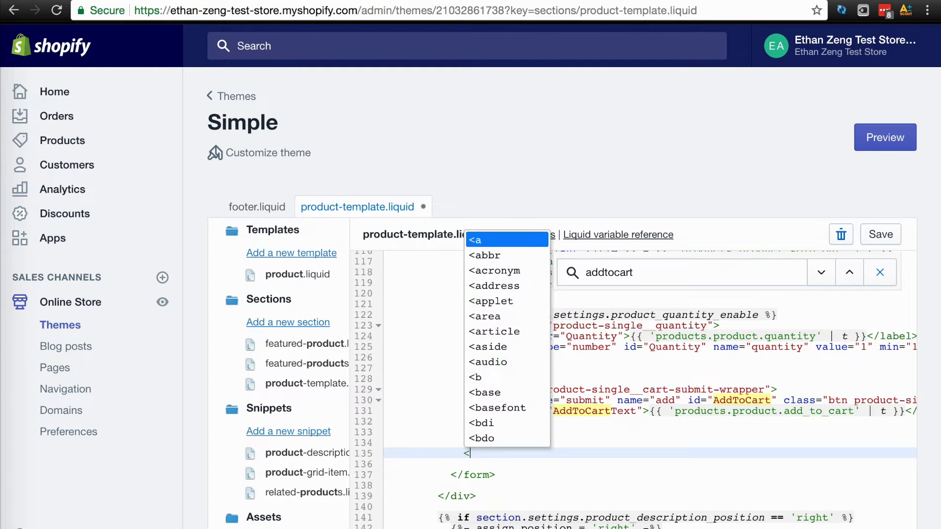
type("div>")
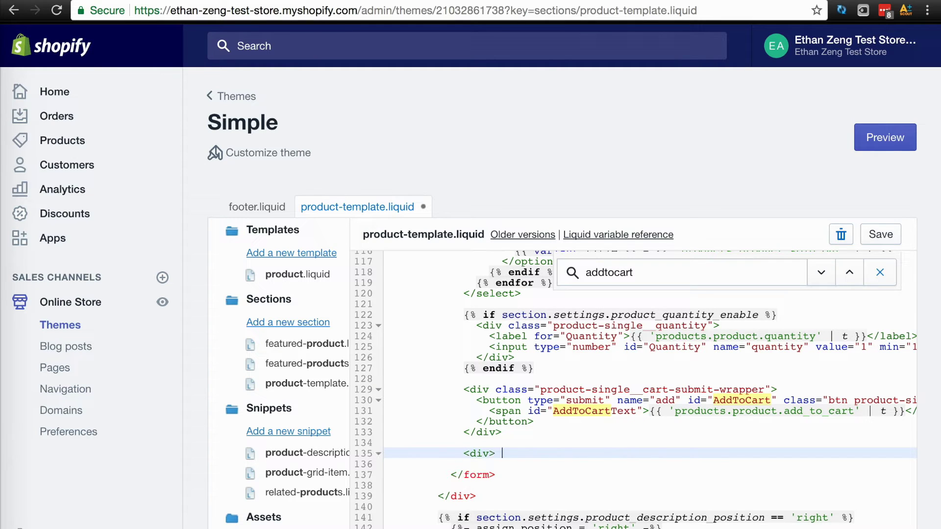
key("Return")
key("Return")
type("<")
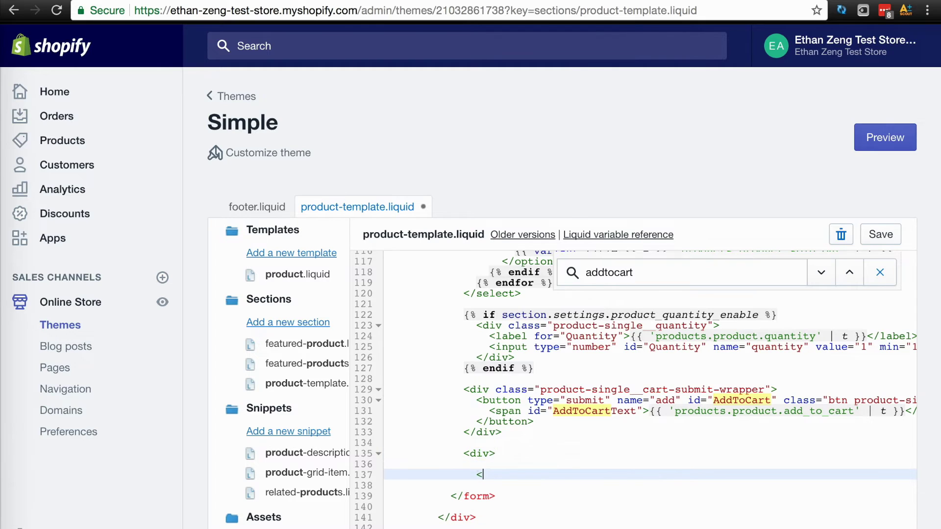
type("/div")
key("BackSpace")
key("BackSpace")
key("BackSpace")
key("Up")
key("Up")
key("Return")
key("Return")
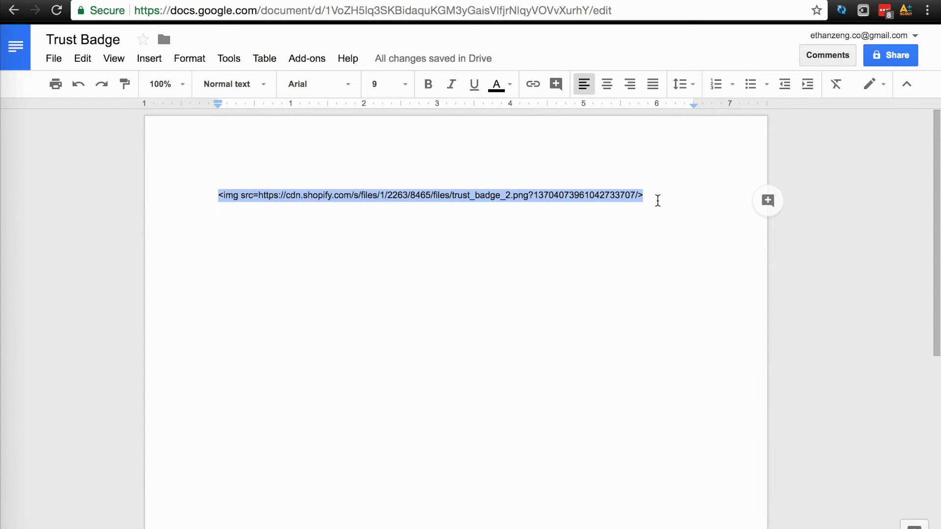
Step: Paste the Trust Badge doc's image tag into the new div and save product-template.liquid
left_click(669, 199)
key("ctrl+a")
key("ctrl+Tab")
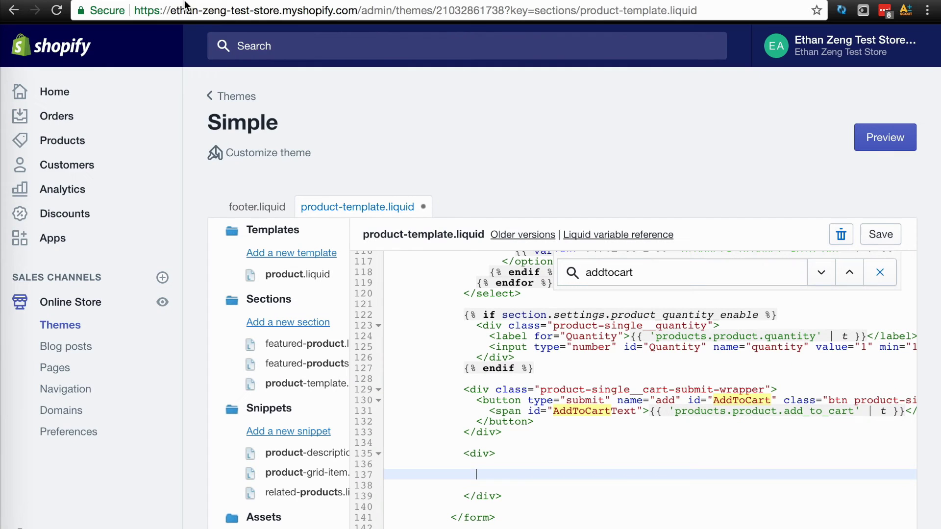
key("ctrl+v")
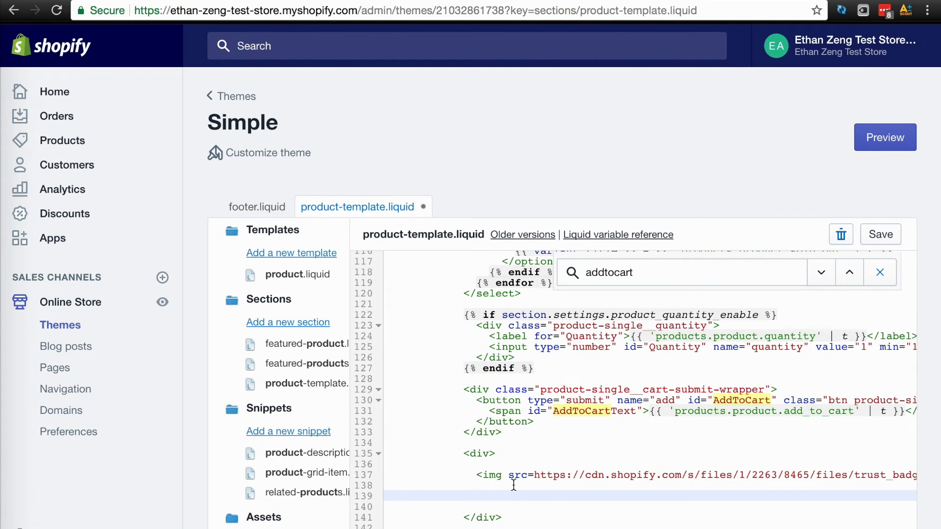
key("BackSpace")
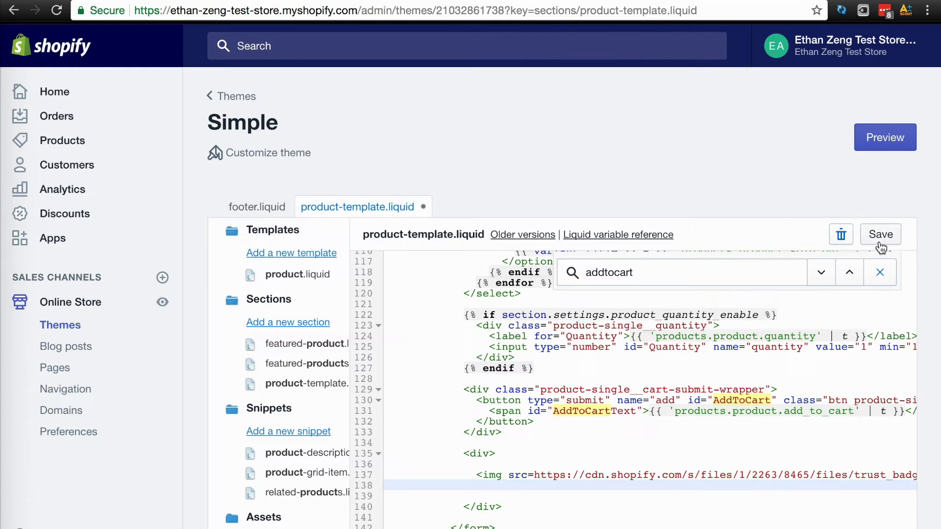
left_click(880, 243)
left_click(323, 3)
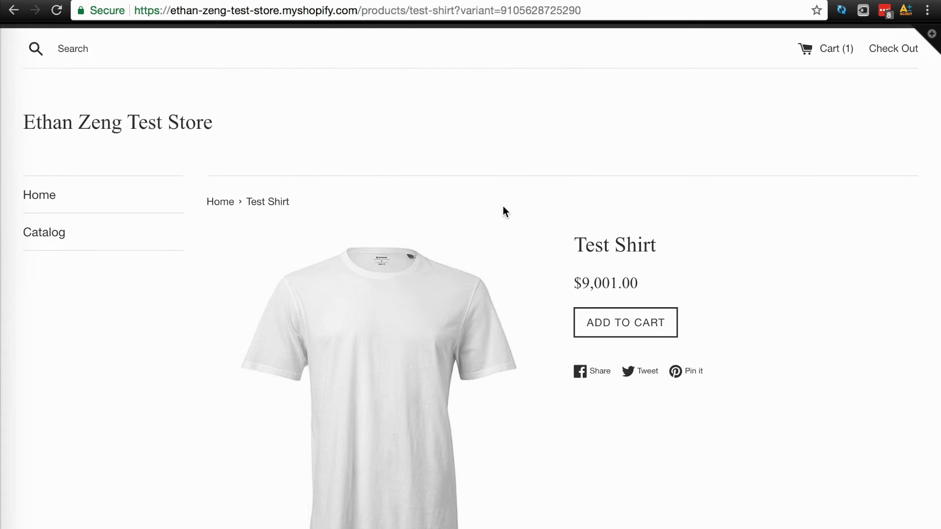
Step: Reload the Test Shirt page to show the Guaranteed SAFE Checkout badge below ADD TO CART
key("ctrl+r")
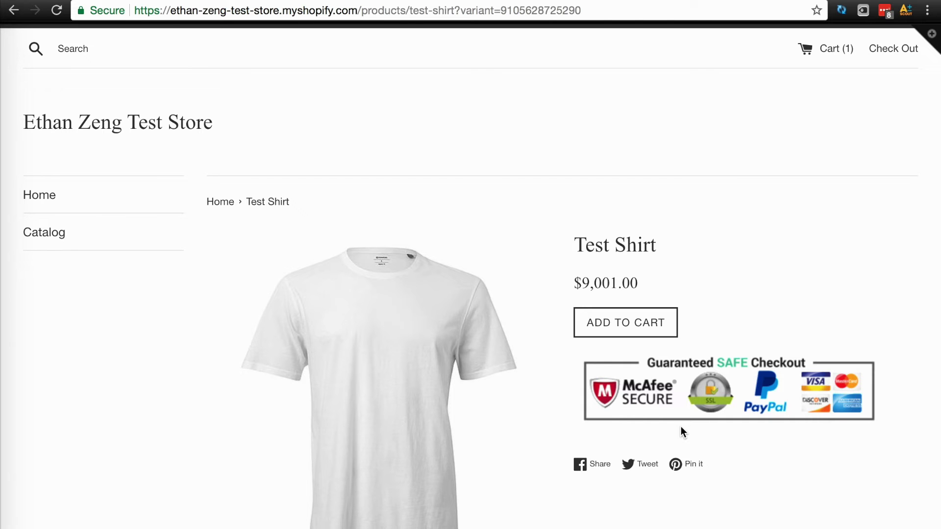
scroll(680, 427, "down", 4)
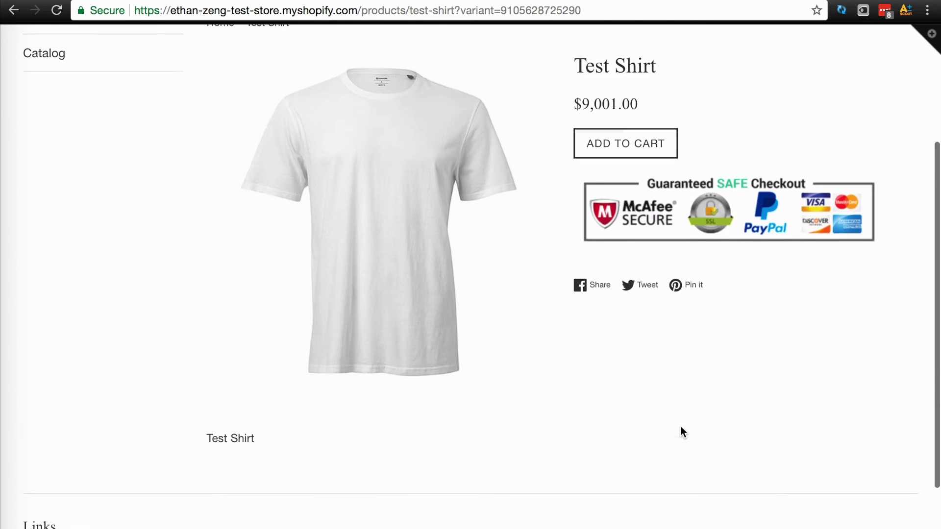
scroll(680, 427, "up", 1)
scroll(681, 432, "up", 3)
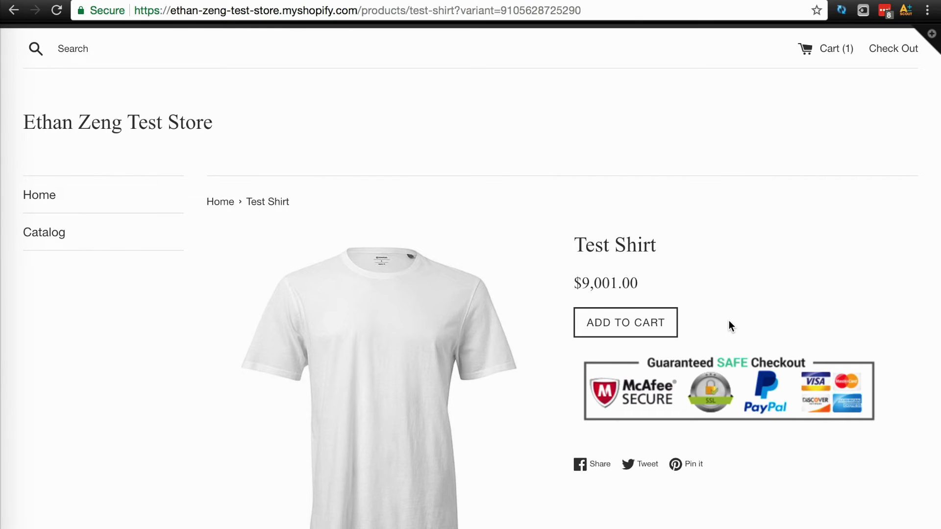
scroll(729, 320, "down", 1)
scroll(729, 320, "up", 1)
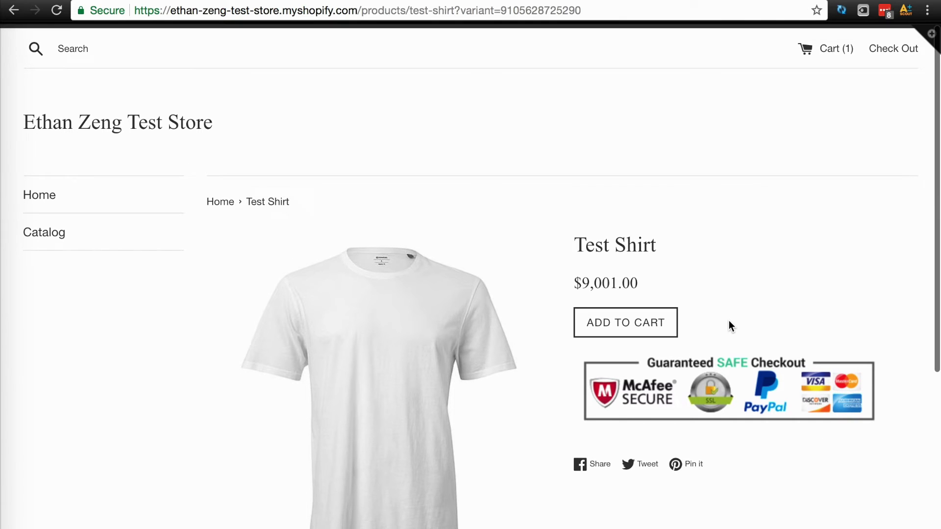
scroll(729, 322, "down", 1)
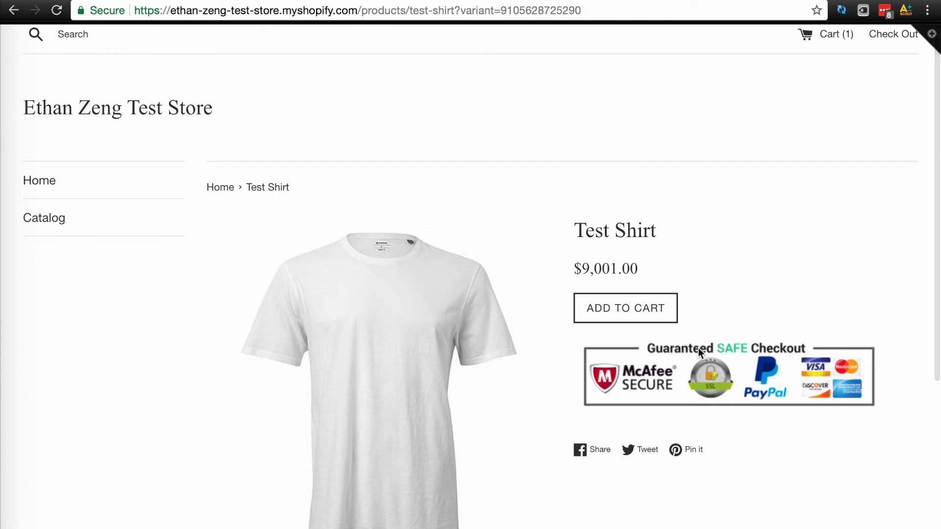
scroll(697, 346, "up", 1)
scroll(701, 337, "up", 1)
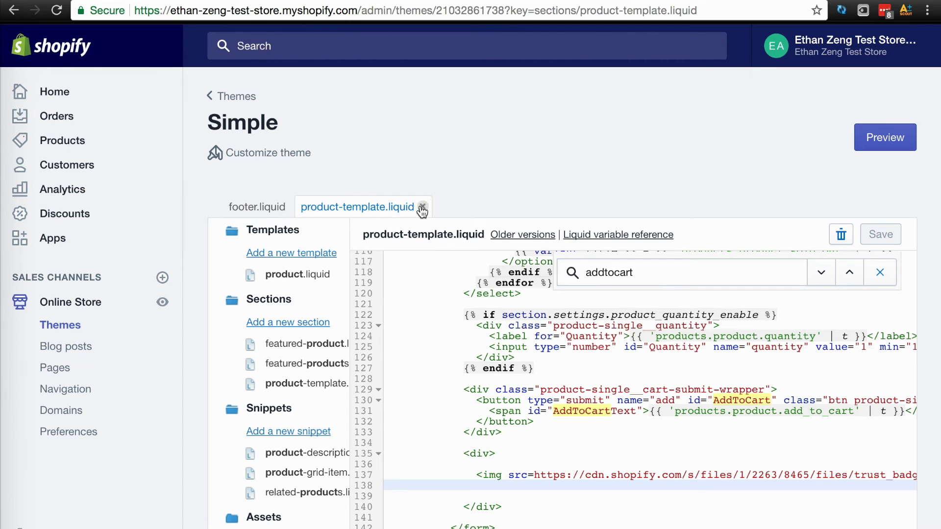
scroll(380, 306, "up", 2)
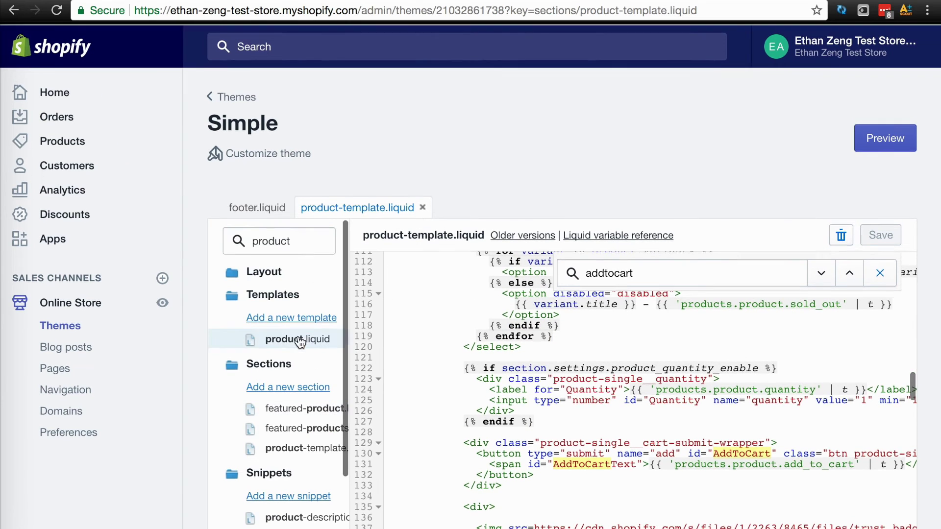
Step: Filter the theme files for theme.scss and open theme.scss.liquid from Assets
left_click_drag(311, 241, 86, 243)
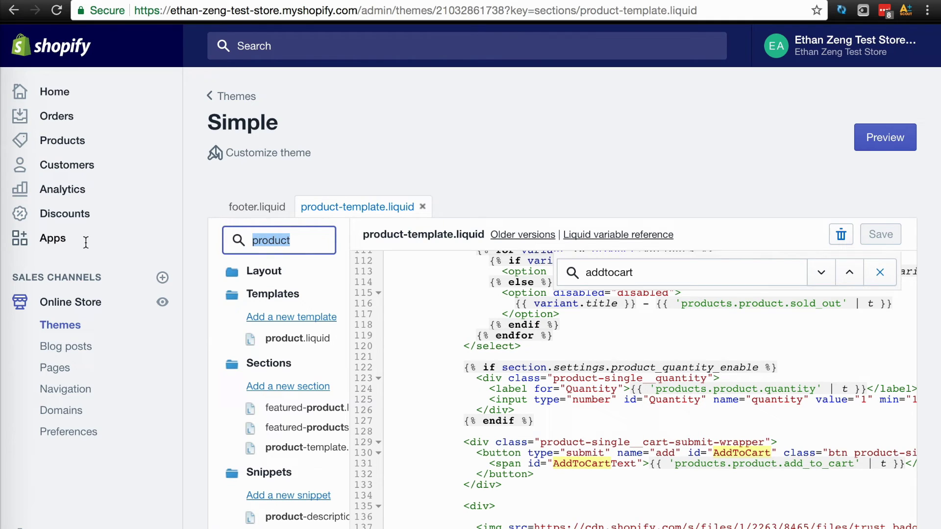
type("theme.")
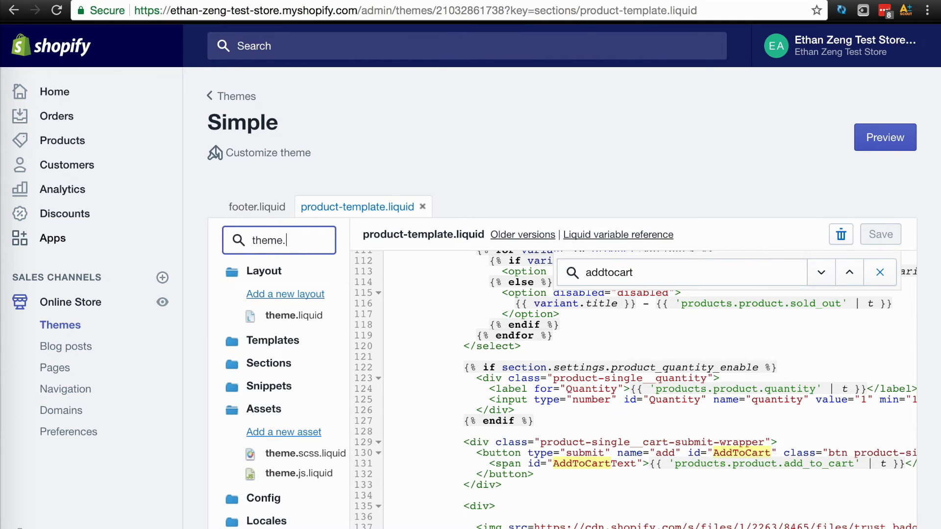
type("scss")
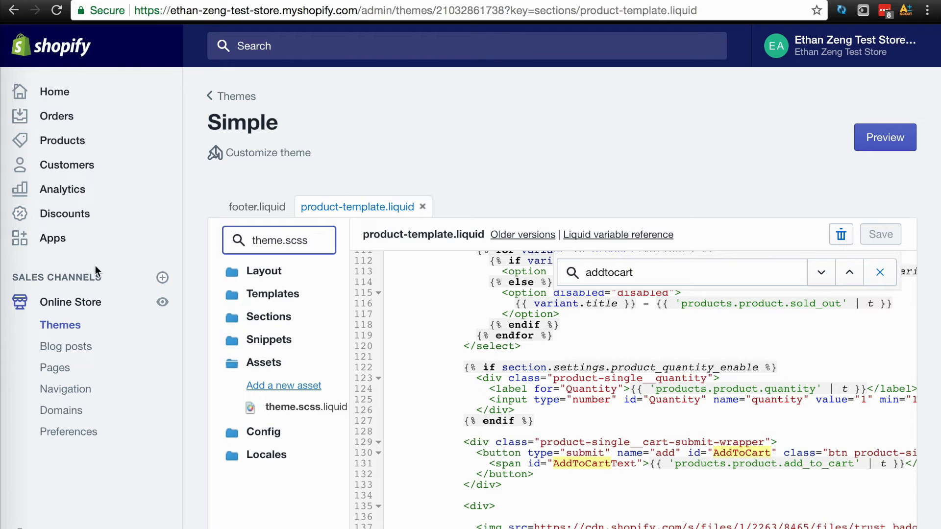
left_click(315, 408)
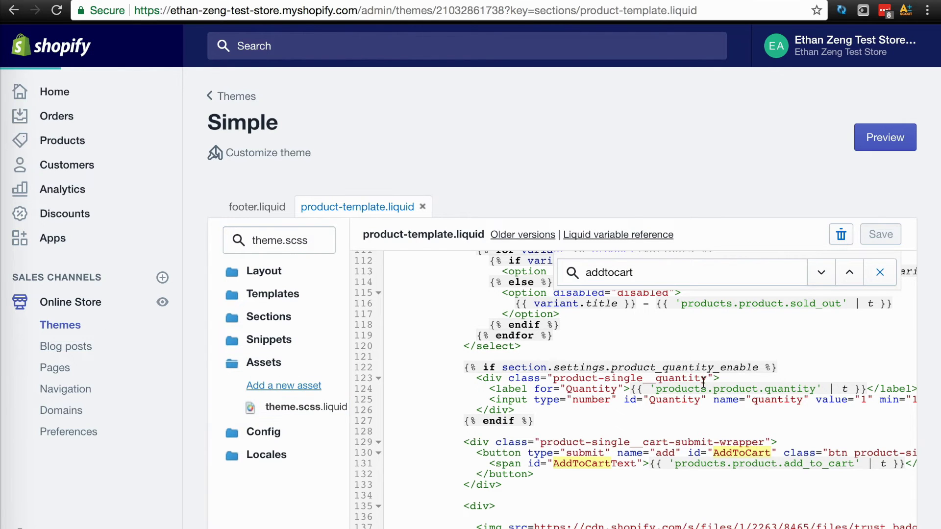
double_click(652, 271)
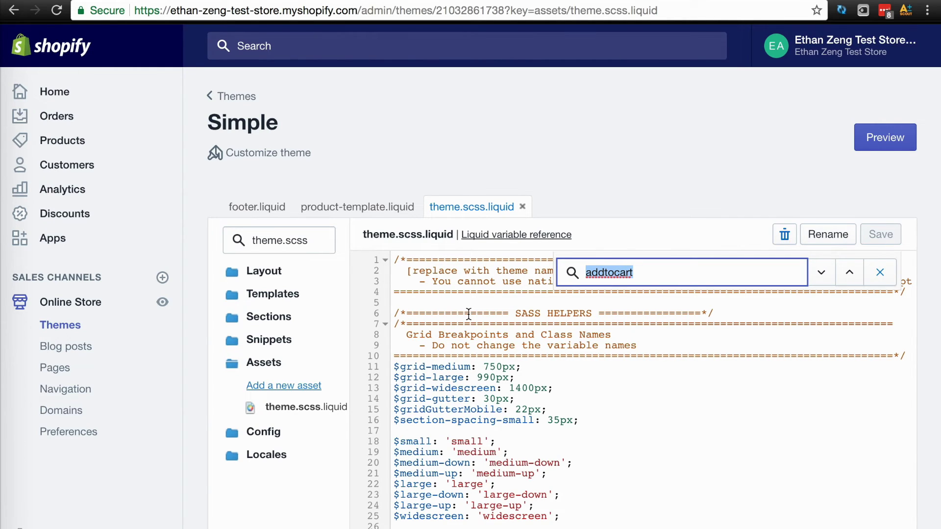
type("button")
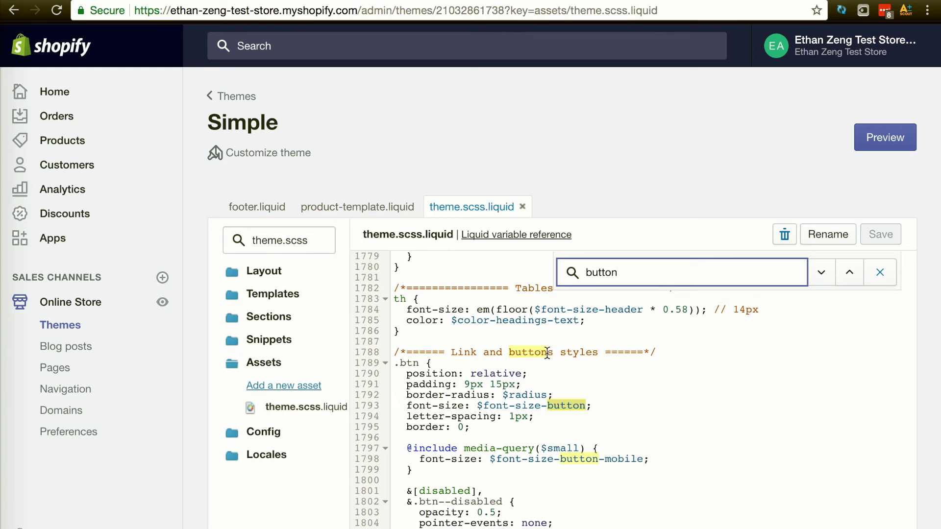
scroll(548, 353, "down", 4)
scroll(546, 350, "down", 1)
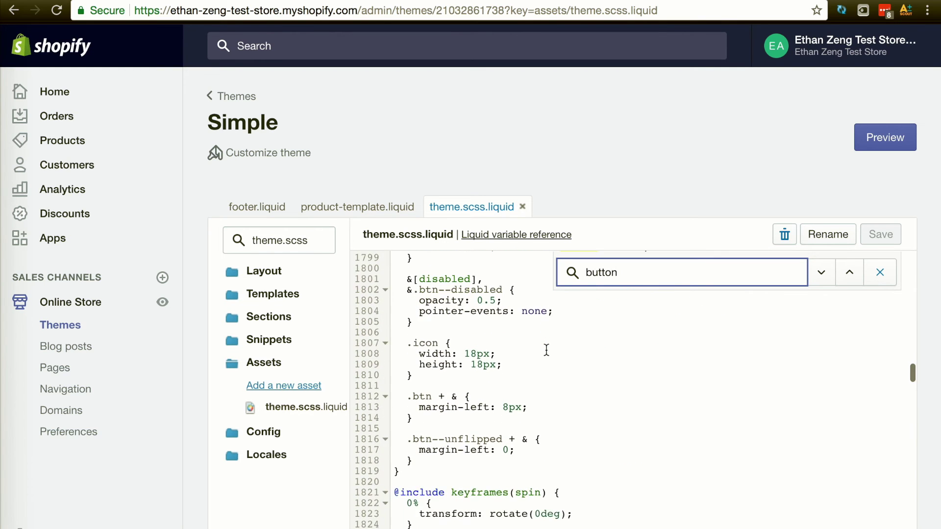
scroll(546, 350, "down", 2)
scroll(546, 350, "down", 3)
scroll(545, 350, "down", 4)
scroll(546, 350, "down", 2)
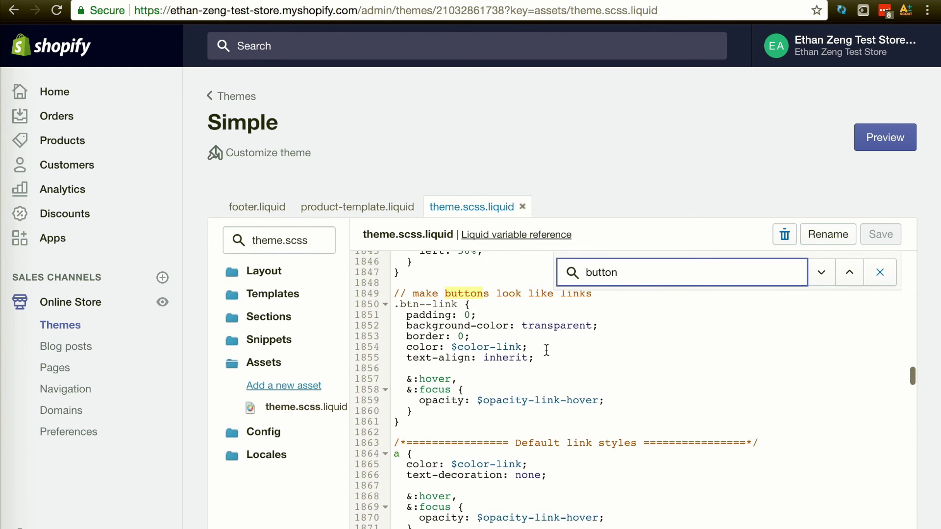
Step: Add an '#AddToCart { width: 320px; }' rule after the .btn--link block and save
left_click(454, 424)
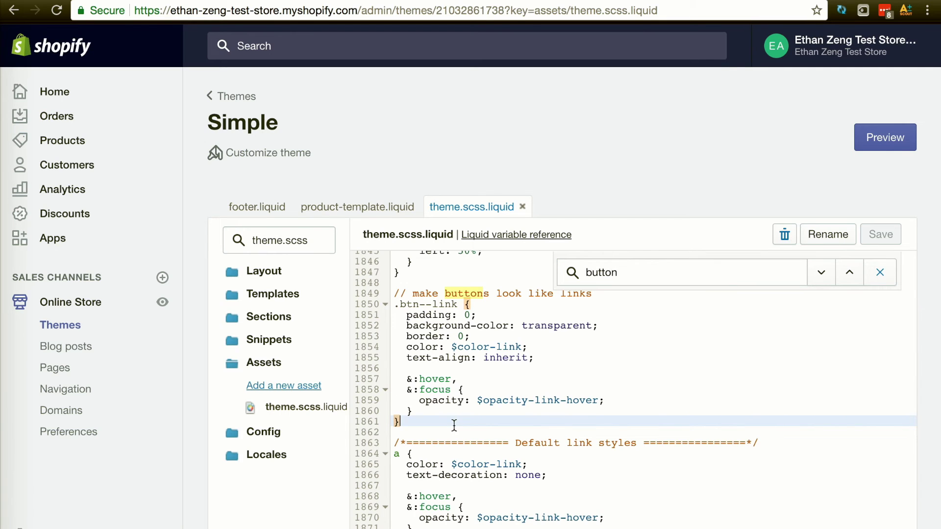
key("Return")
key("Return")
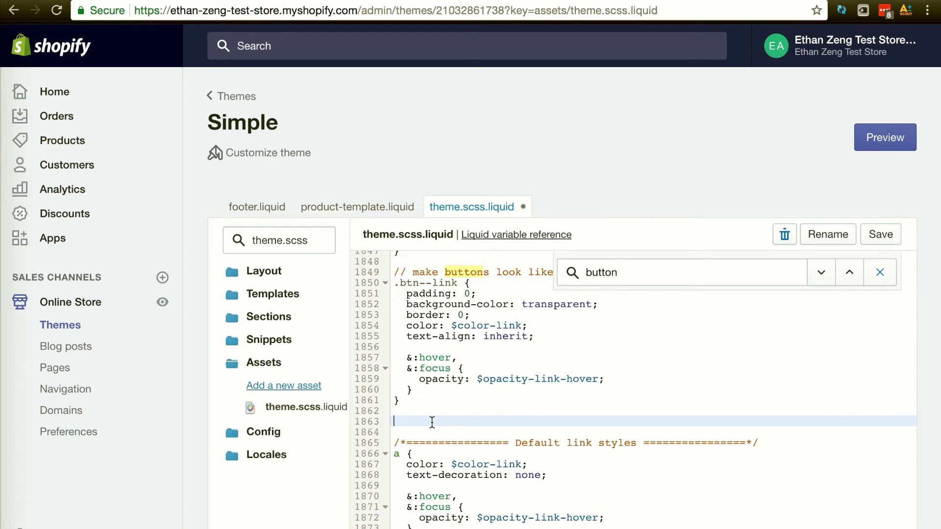
type("#")
type("AddToCar")
type("t {")
key("Return")
key("Return")
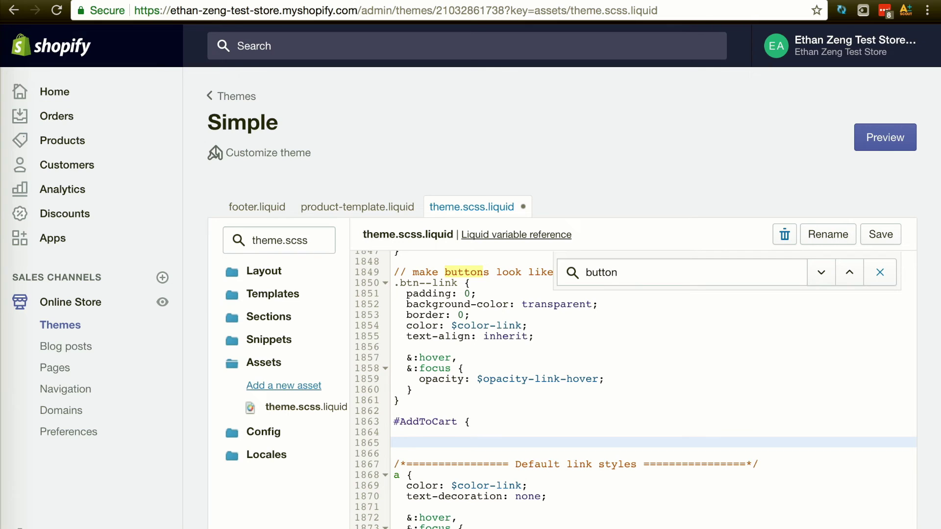
type("widr")
type("h: ")
type("320p")
type("x")
key("Return")
key("Return")
type("}")
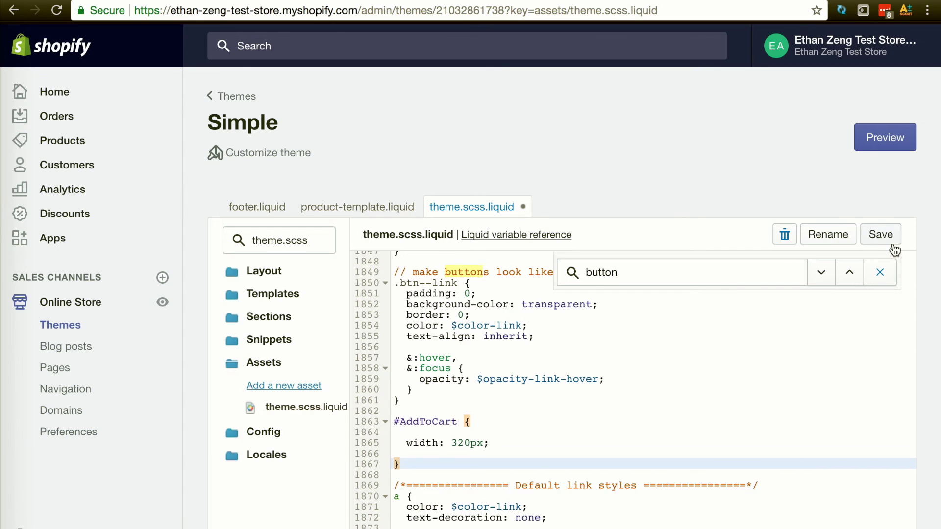
left_click(882, 235)
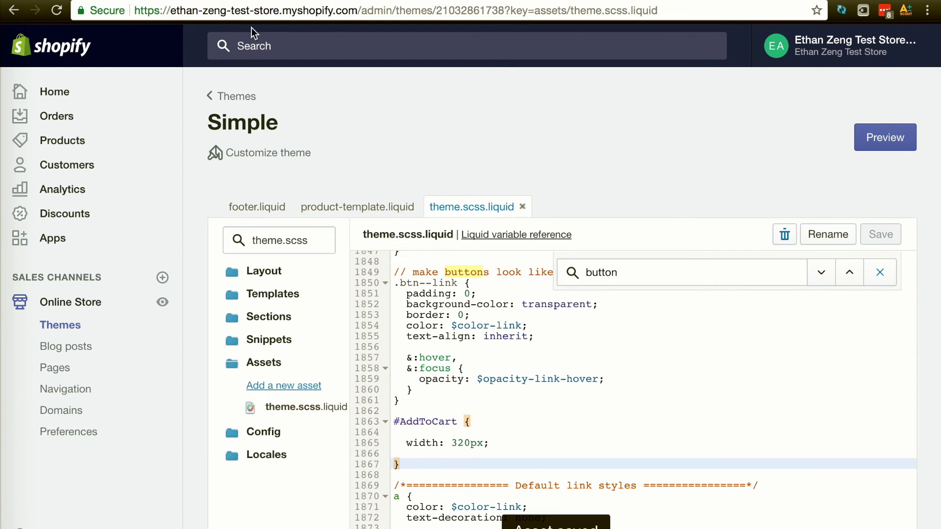
Step: Reload the storefront Test Shirt page to see the 320px-wide Add to Cart button
key("ctrl+Tab")
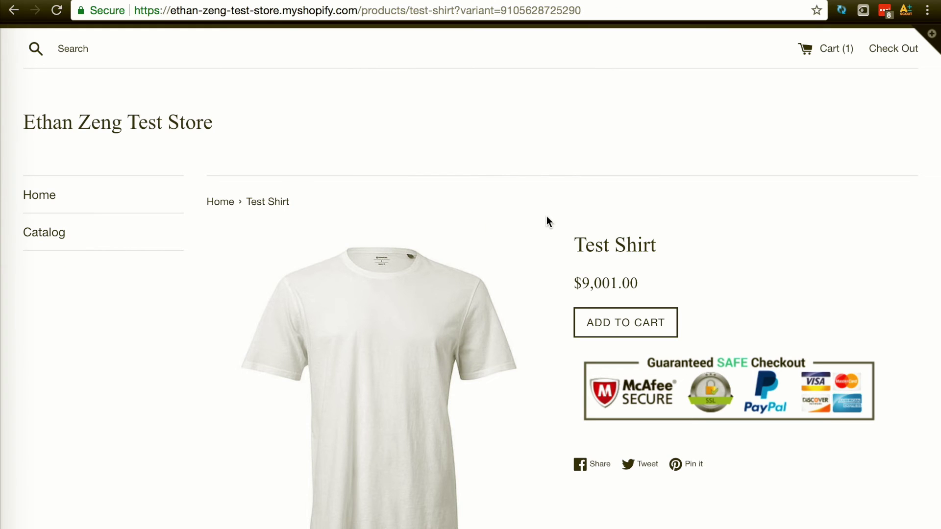
key("ctrl+r")
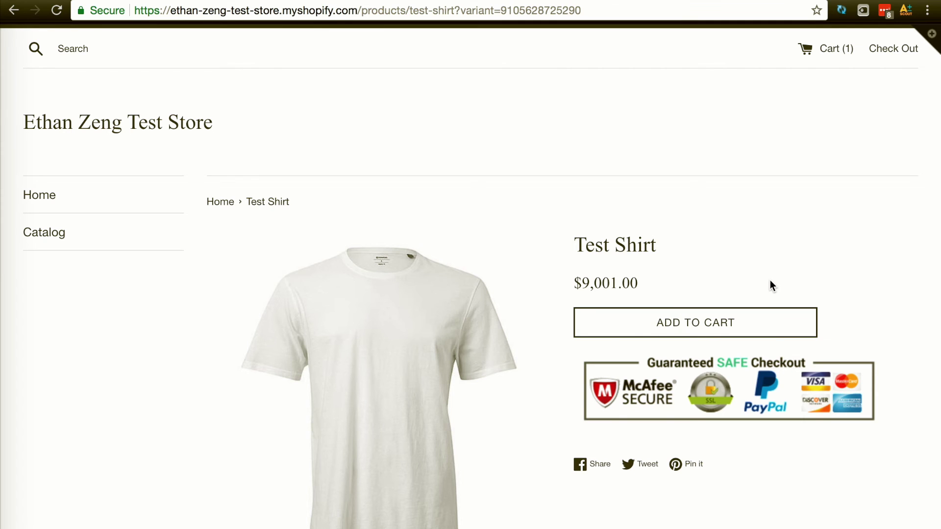
scroll(770, 280, "down", 2)
scroll(769, 280, "up", 2)
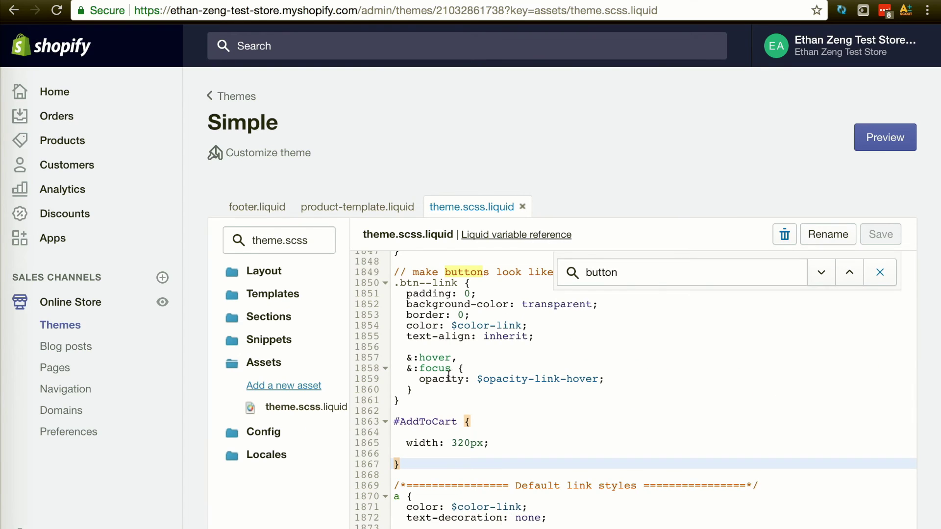
Step: Change the #AddToCart width from 320px to 360px, save, and reload the Test Shirt page
left_click(464, 420)
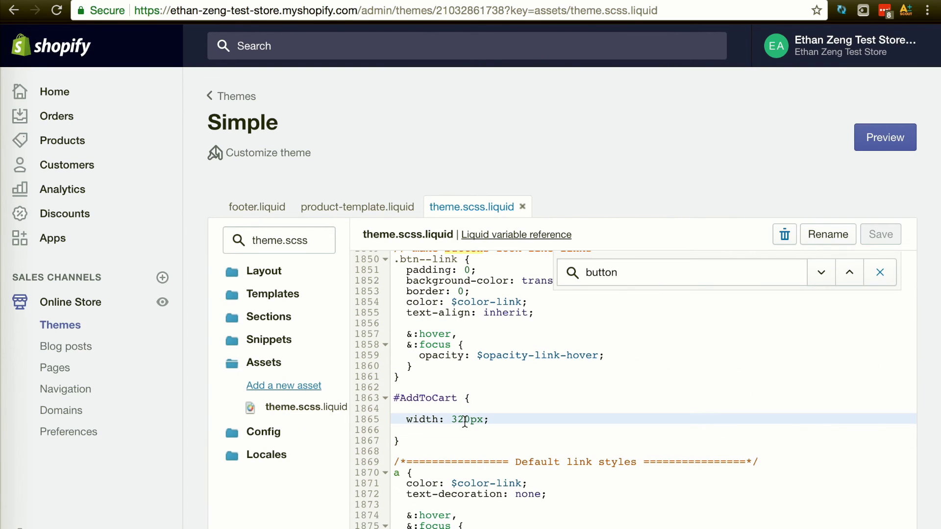
key("BackSpace")
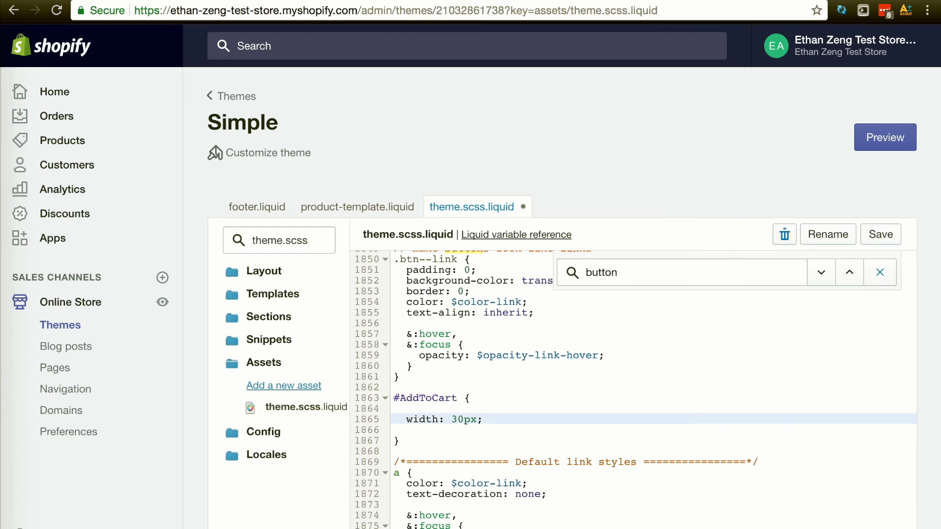
type("6")
left_click(886, 243)
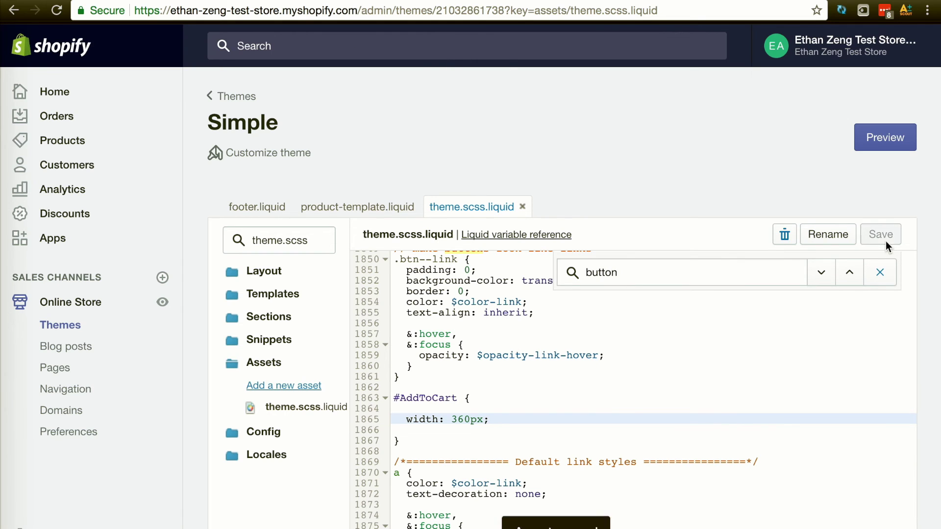
left_click(346, 2)
key("ctrl+r")
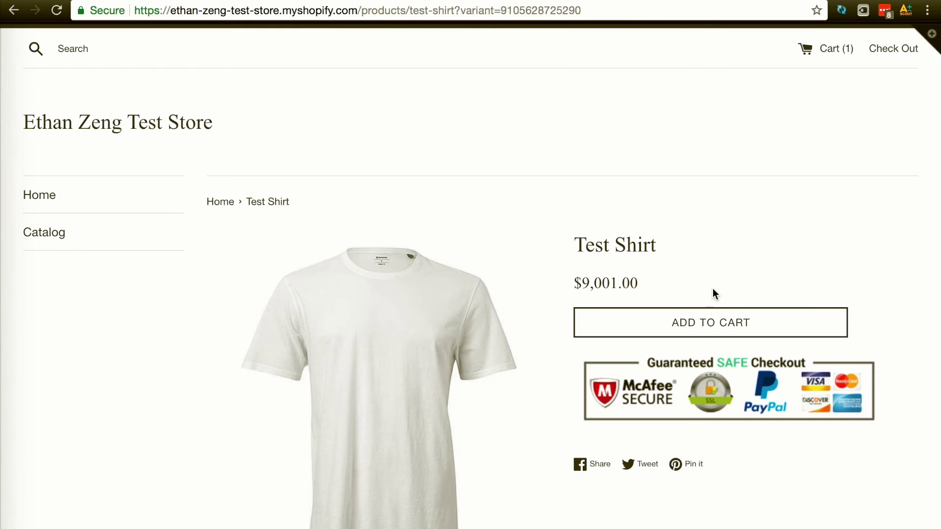
scroll(693, 305, "down", 1)
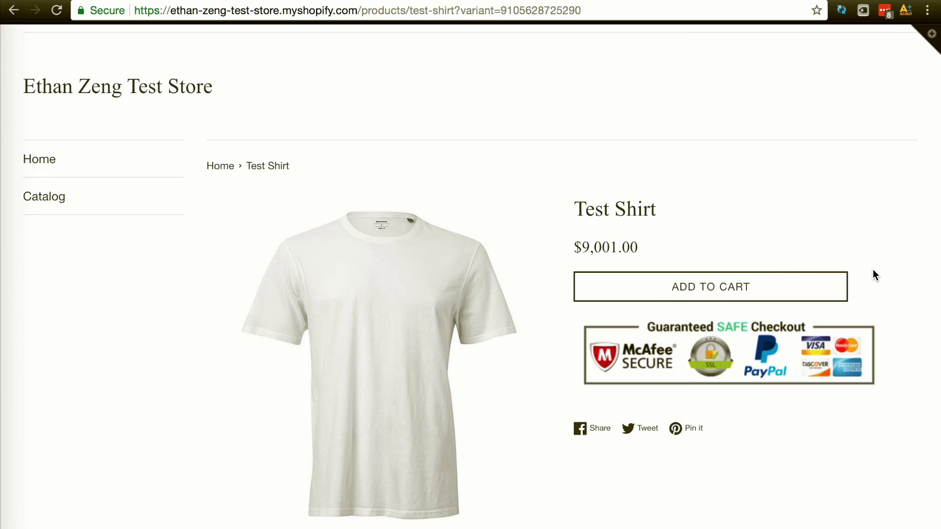
scroll(874, 275, "up", 1)
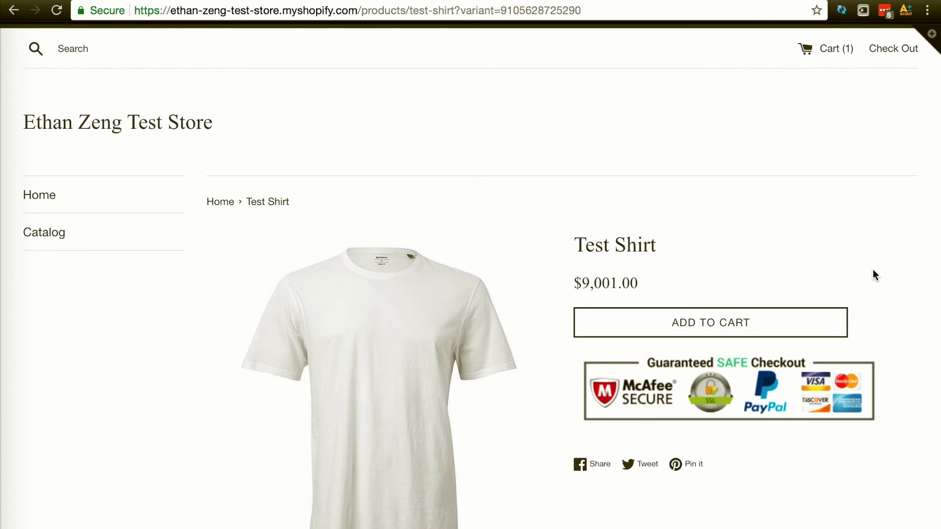
scroll(874, 275, "down", 1)
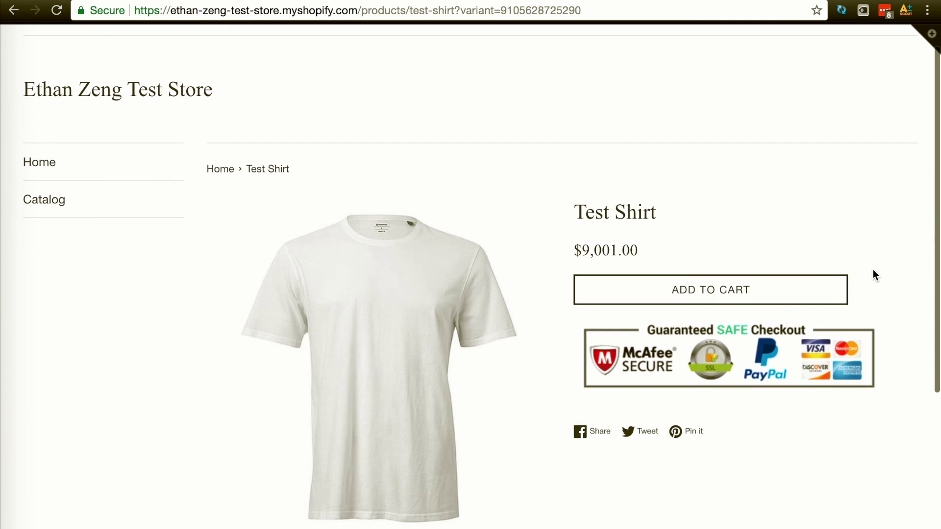
scroll(874, 275, "down", 1)
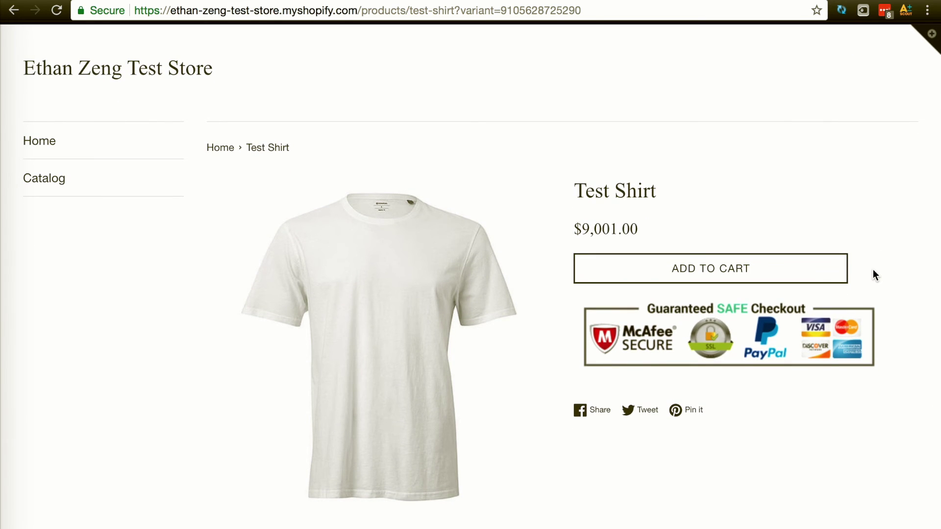
scroll(874, 275, "down", 3)
scroll(874, 276, "up", 4)
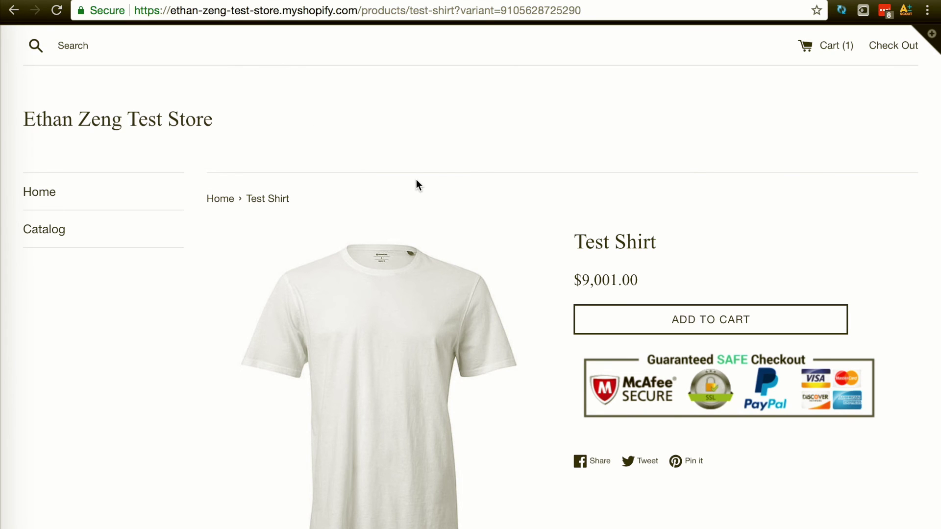
Step: Go from the Test Shirt page back to the theme.scss.liquid editor tab
key("ctrl+Tab")
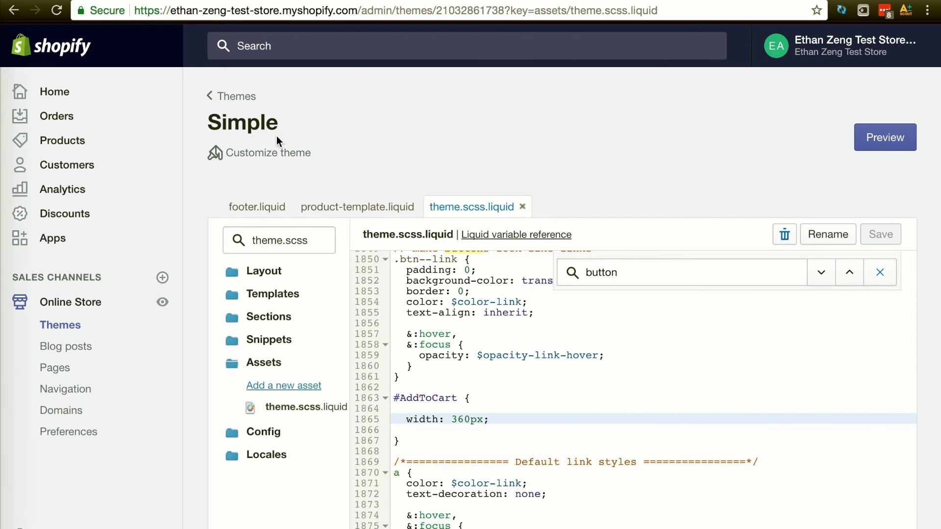
Step: Go to Settings > Checkout in the Shopify admin
left_click(479, 2)
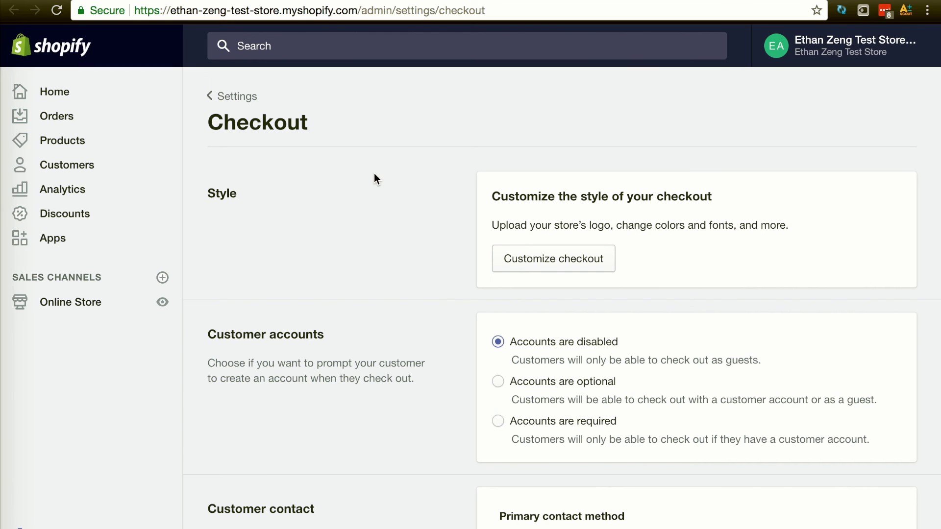
scroll(375, 174, "down", 1)
scroll(374, 174, "up", 1)
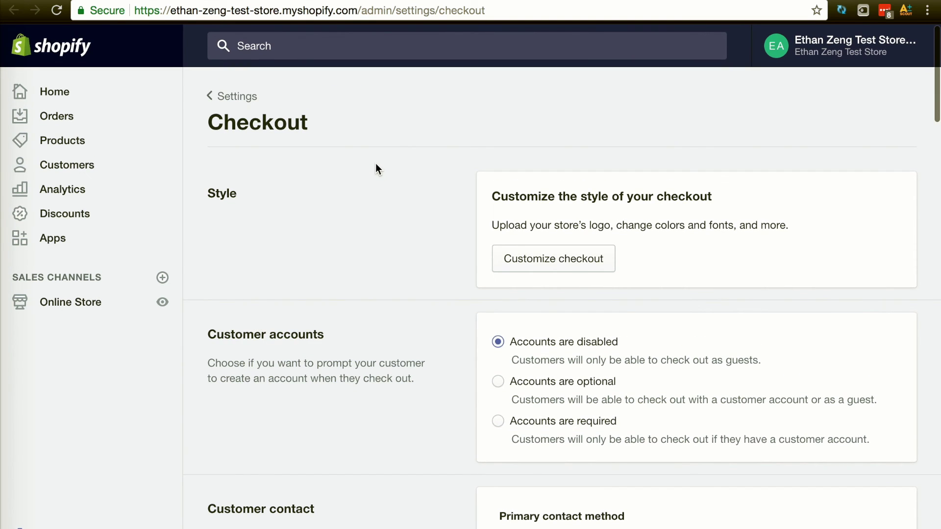
scroll(375, 168, "down", 2)
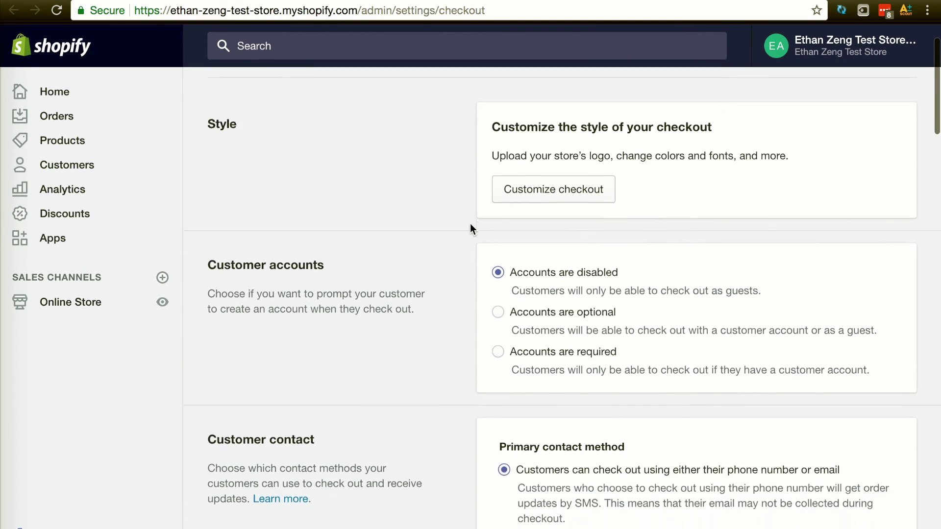
scroll(487, 276, "down", 1)
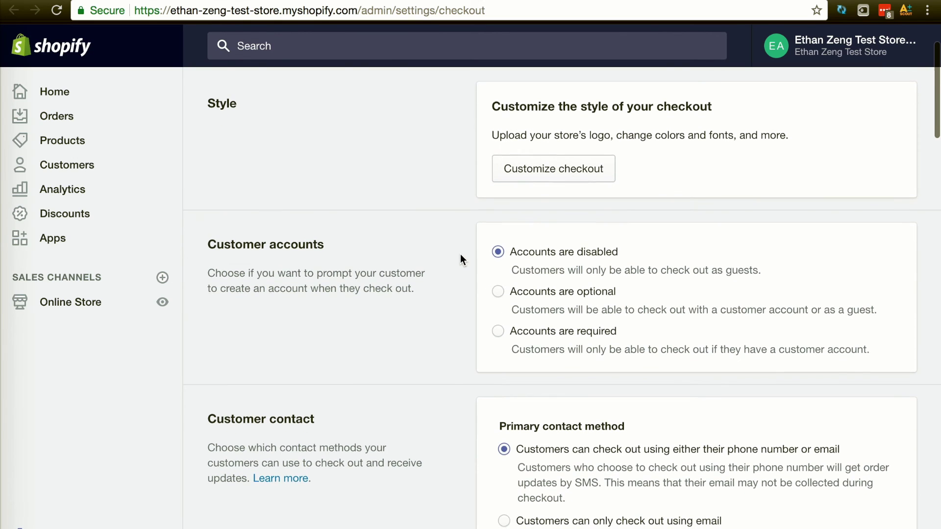
scroll(460, 258, "down", 1)
Step: Select 'Accounts are optional' under Customer accounts
left_click(504, 287)
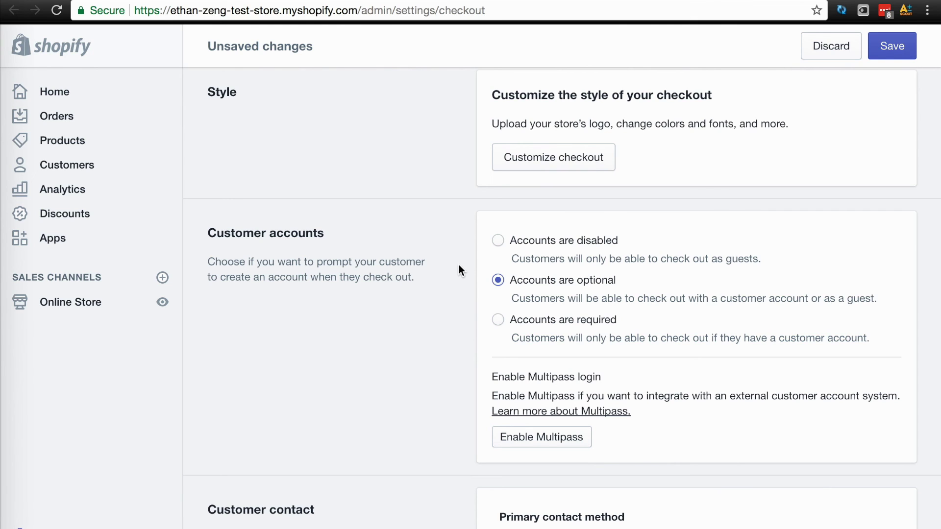
scroll(458, 270, "down", 1)
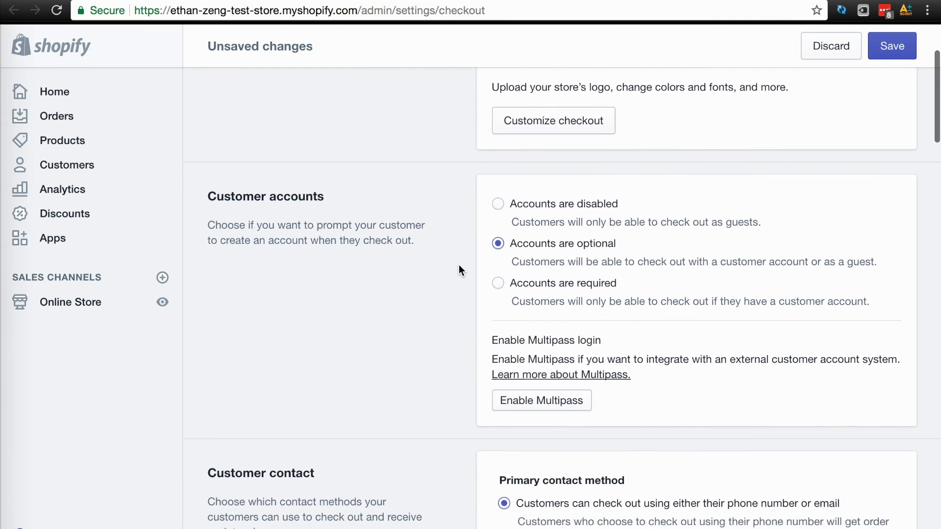
scroll(536, 248, "down", 3)
scroll(468, 206, "down", 1)
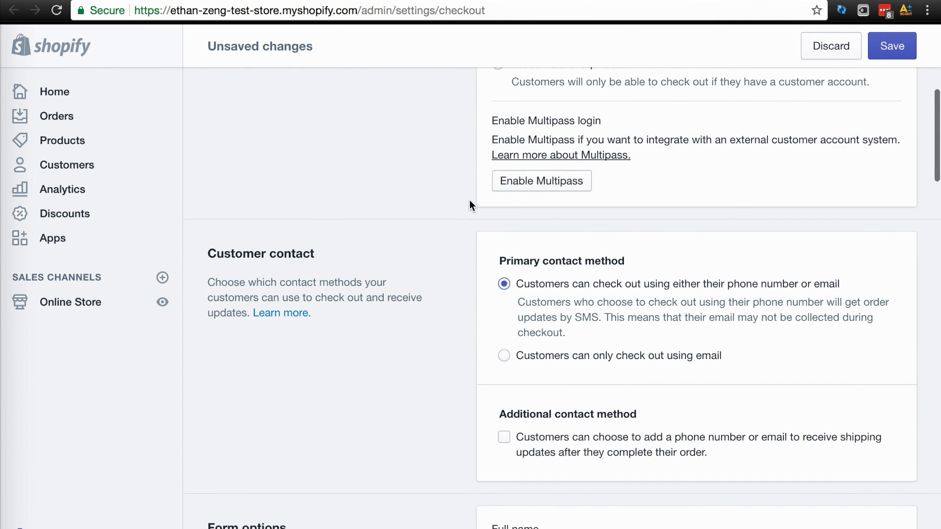
scroll(458, 209, "down", 2)
scroll(458, 209, "down", 1)
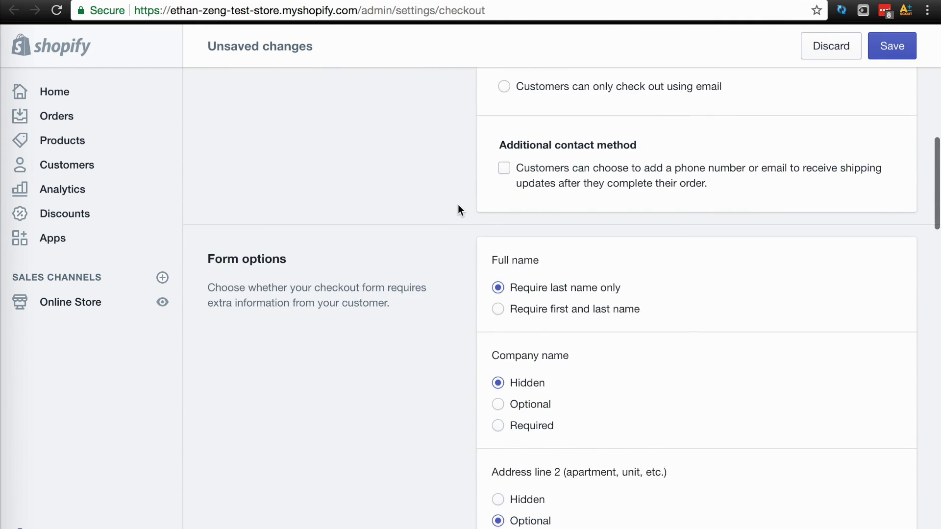
scroll(458, 209, "down", 1)
scroll(458, 209, "down", 1)
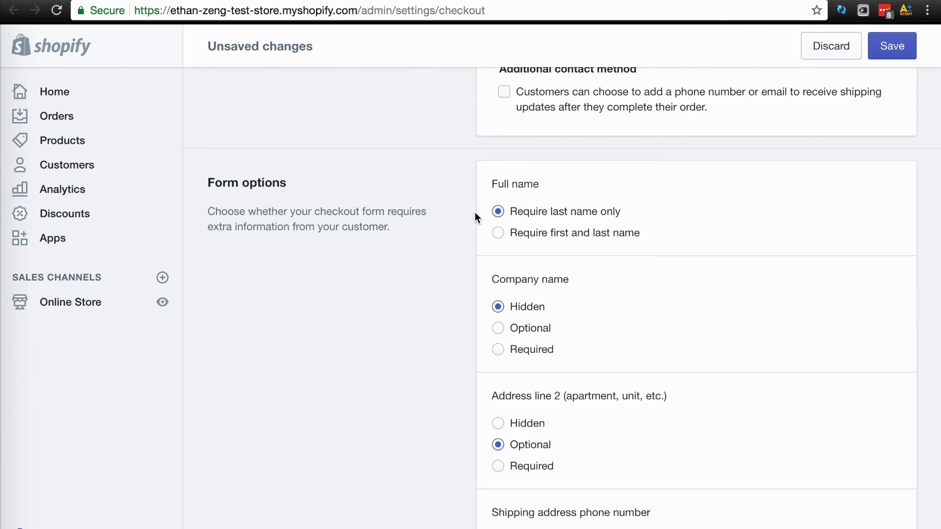
scroll(474, 213, "down", 2)
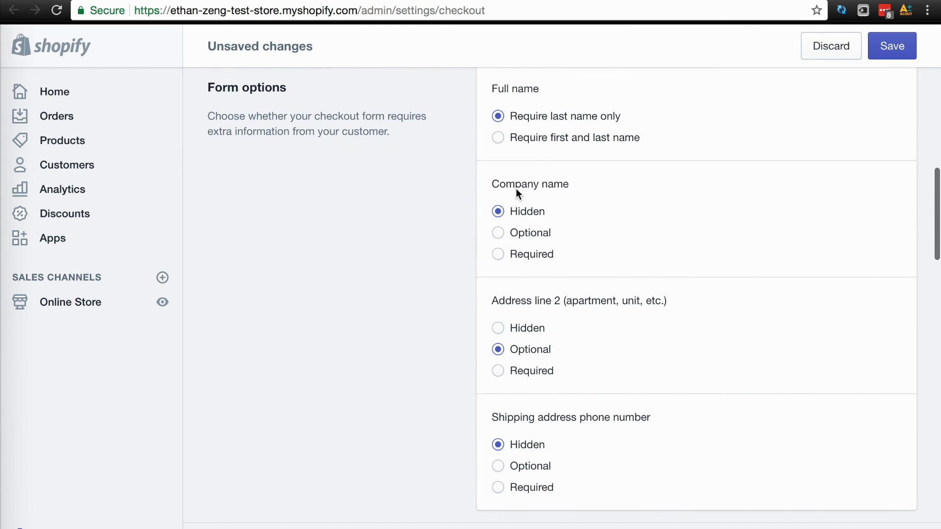
scroll(453, 216, "down", 2)
scroll(453, 215, "down", 2)
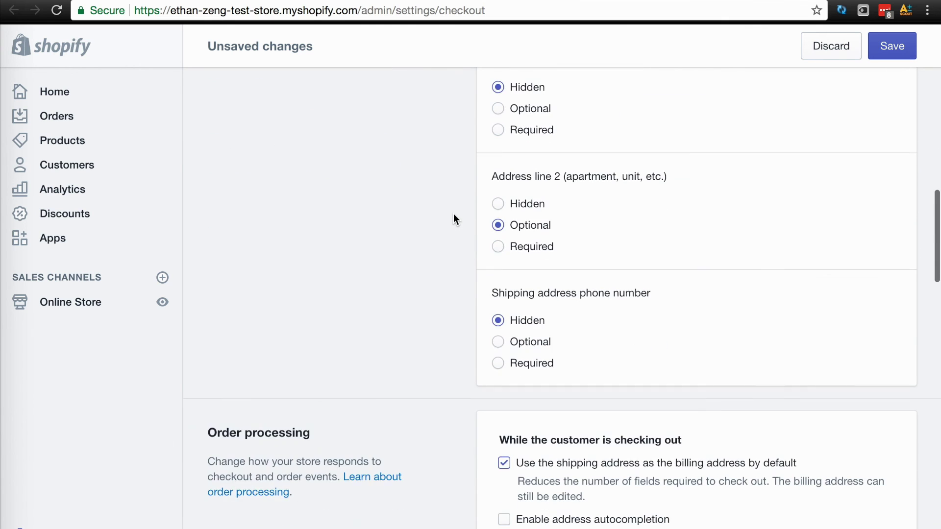
scroll(463, 206, "down", 1)
scroll(477, 180, "down", 1)
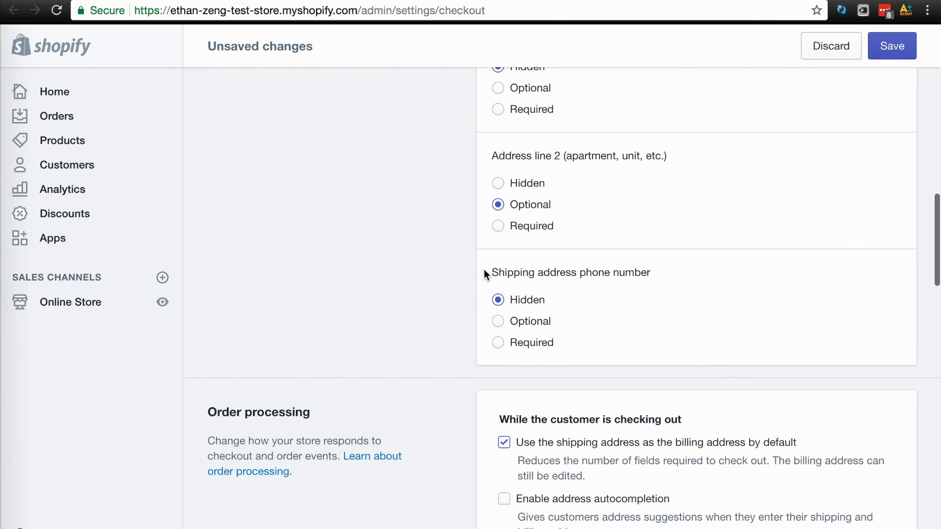
Step: Set Address line 2 to Hidden in the checkout form options
left_click(517, 184)
scroll(471, 196, "up", 1)
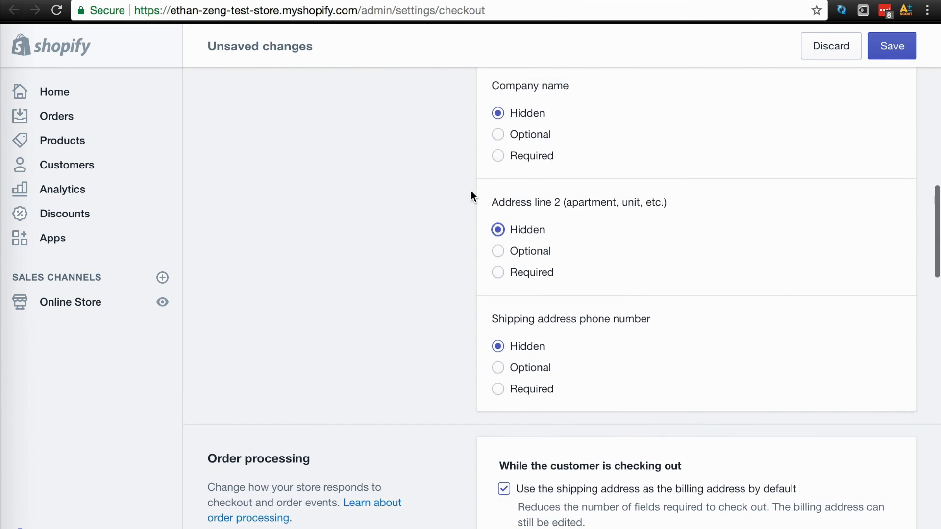
scroll(471, 196, "up", 1)
scroll(472, 196, "down", 1)
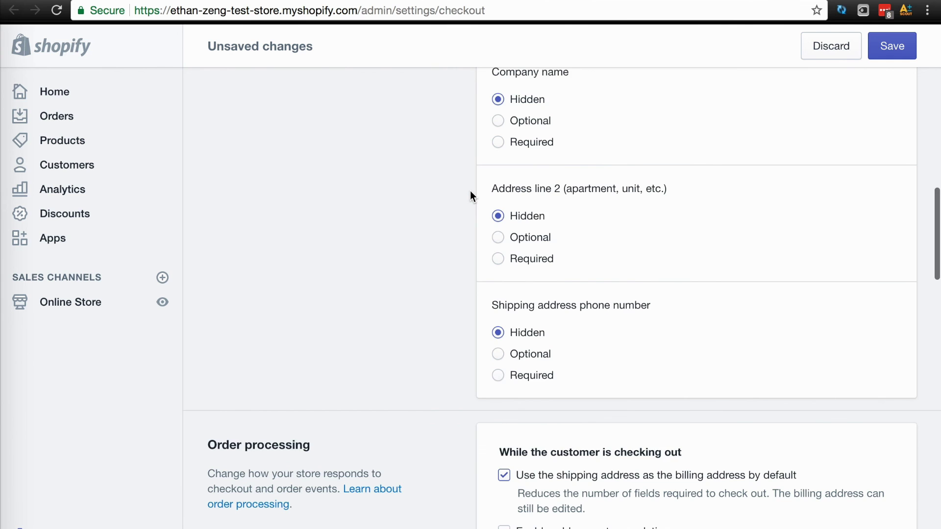
scroll(472, 196, "down", 2)
scroll(471, 191, "down", 1)
scroll(470, 191, "down", 1)
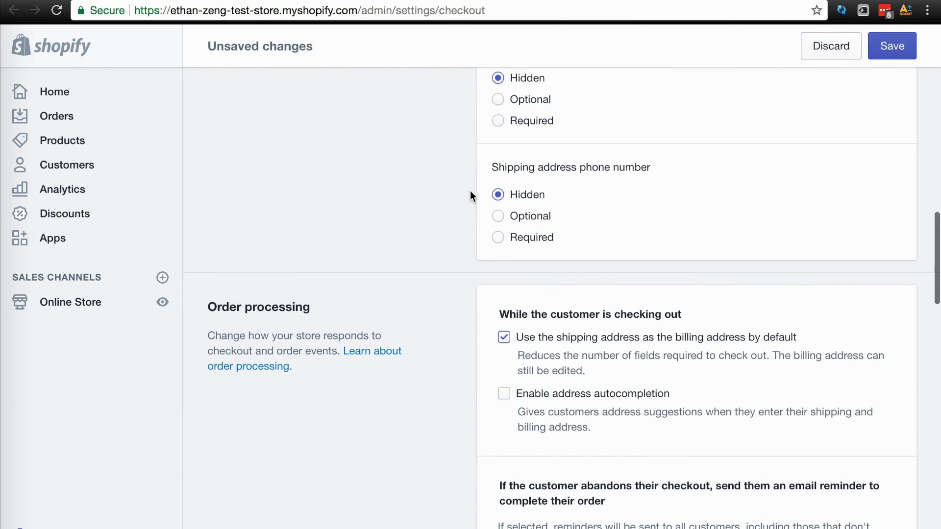
scroll(471, 192, "down", 1)
scroll(470, 196, "down", 2)
scroll(471, 195, "down", 1)
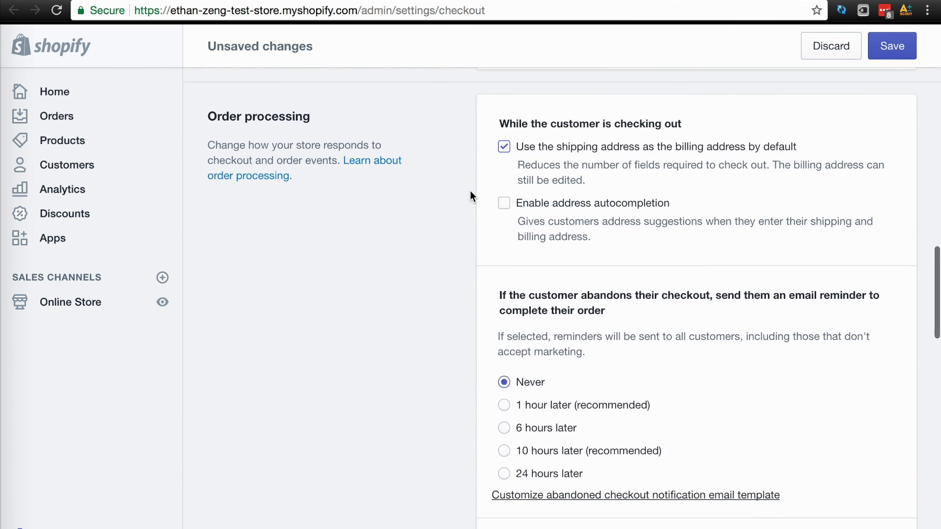
scroll(470, 196, "down", 1)
scroll(471, 192, "down", 2)
scroll(471, 192, "down", 1)
scroll(471, 192, "down", 1)
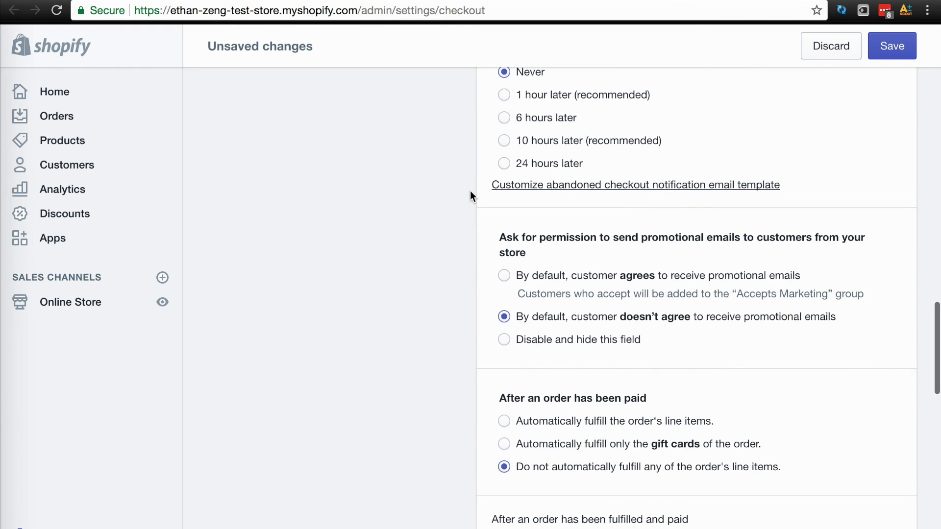
scroll(470, 193, "down", 1)
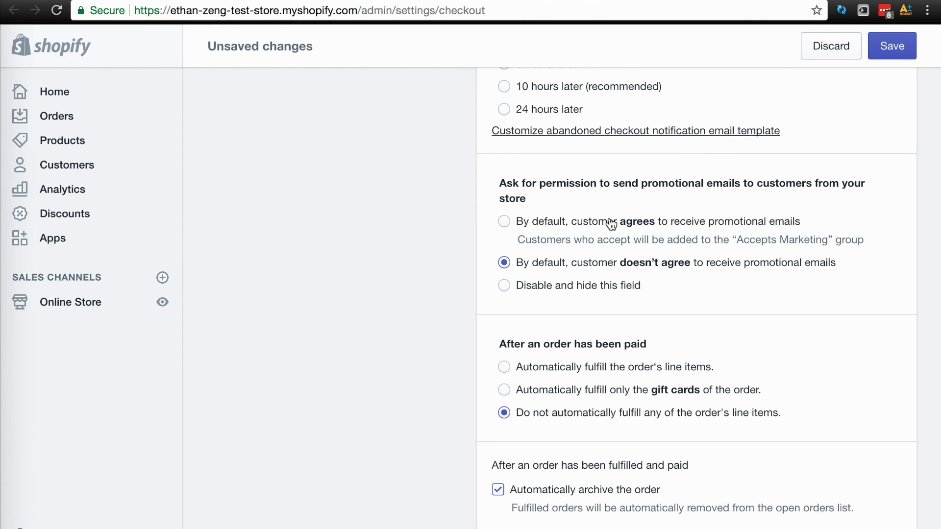
Step: Select 'By default, customer agrees to receive promotional emails' under Order processing
left_click(582, 219)
scroll(477, 212, "down", 1)
scroll(477, 211, "down", 1)
scroll(476, 212, "down", 2)
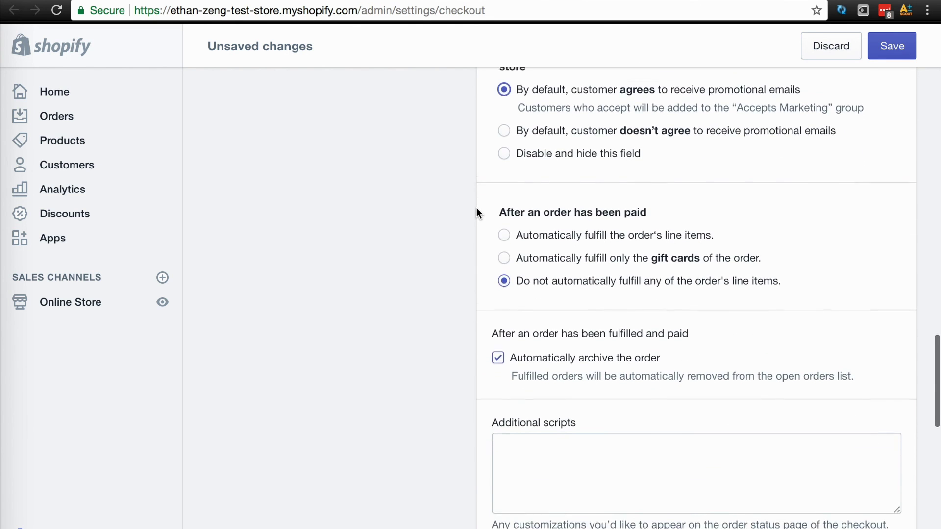
scroll(476, 212, "down", 1)
scroll(476, 213, "down", 1)
scroll(477, 213, "down", 2)
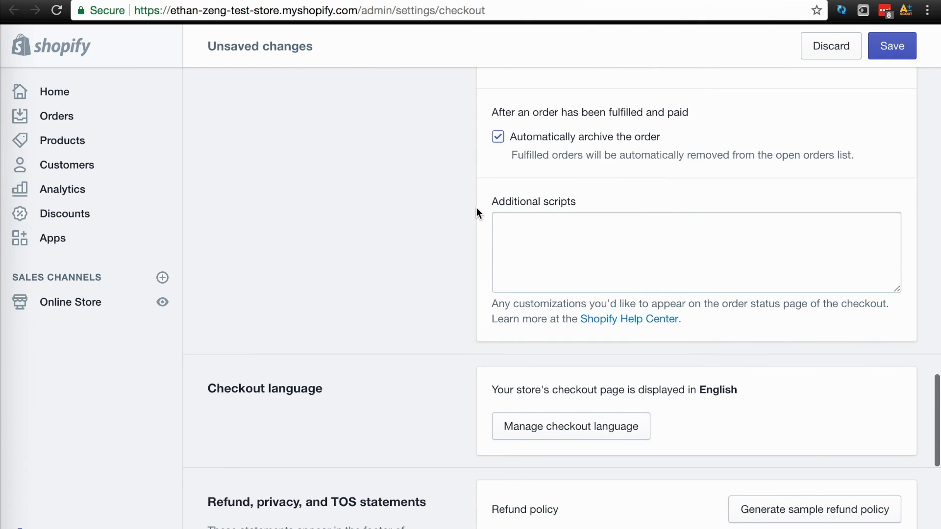
scroll(476, 213, "down", 2)
scroll(477, 212, "down", 2)
scroll(477, 212, "down", 1)
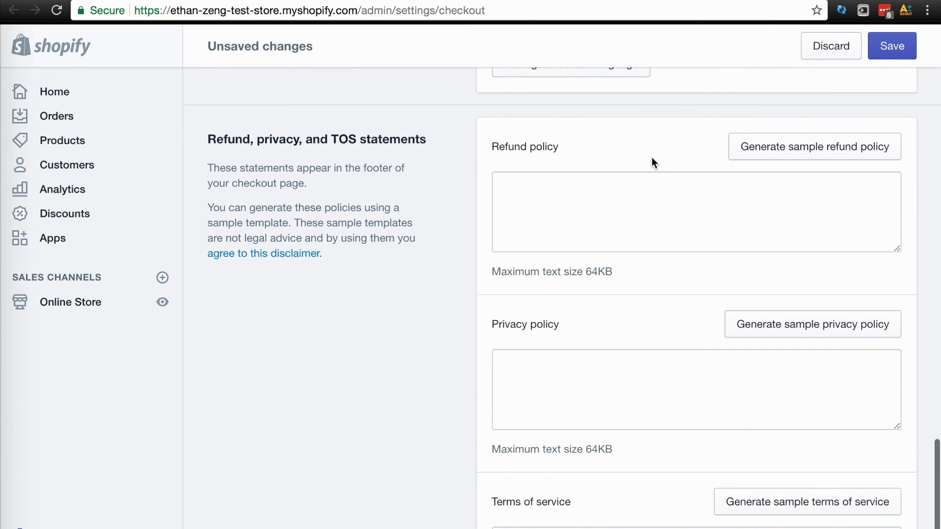
scroll(638, 151, "down", 1)
scroll(581, 317, "down", 1)
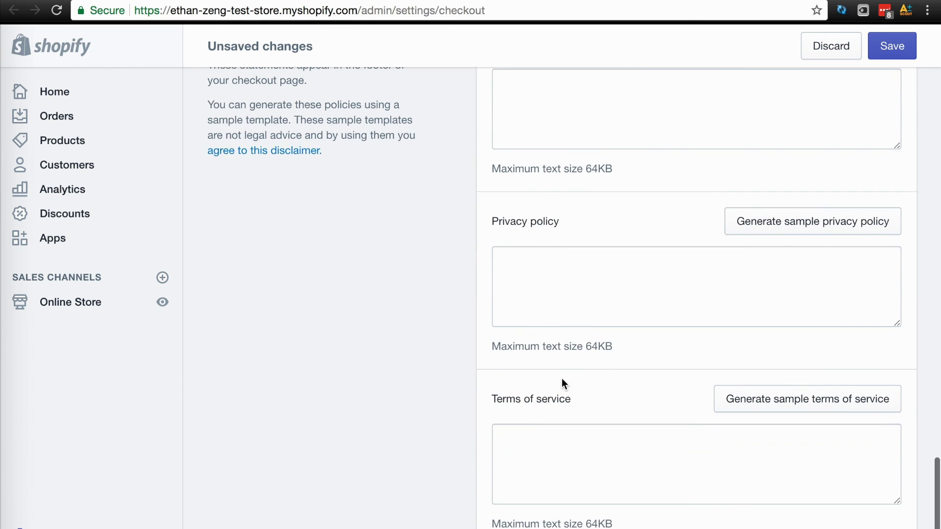
scroll(529, 334, "up", 1)
scroll(484, 251, "up", 1)
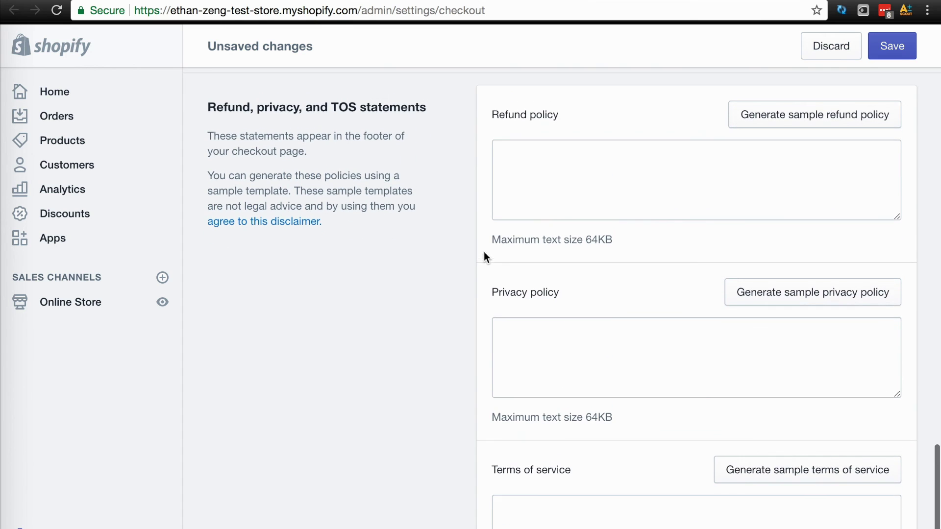
Step: Generate the sample refund policy under Refund, privacy, and TOS statements
left_click(761, 116)
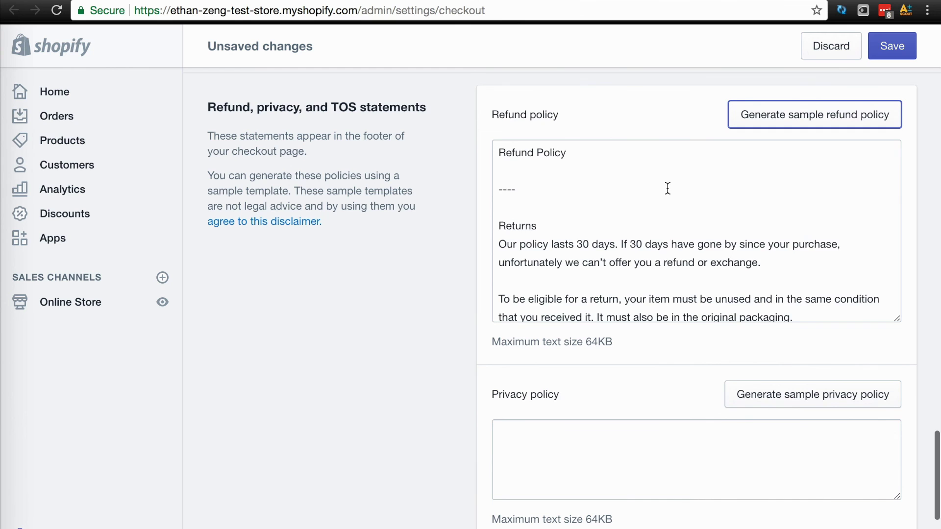
scroll(668, 189, "down", 1)
scroll(667, 189, "up", 2)
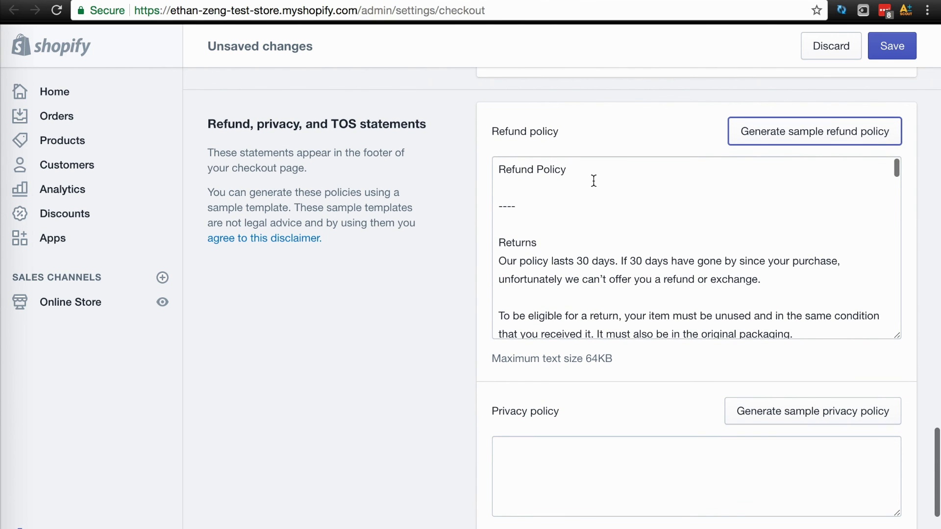
scroll(442, 248, "down", 2)
scroll(442, 248, "down", 1)
scroll(443, 248, "up", 3)
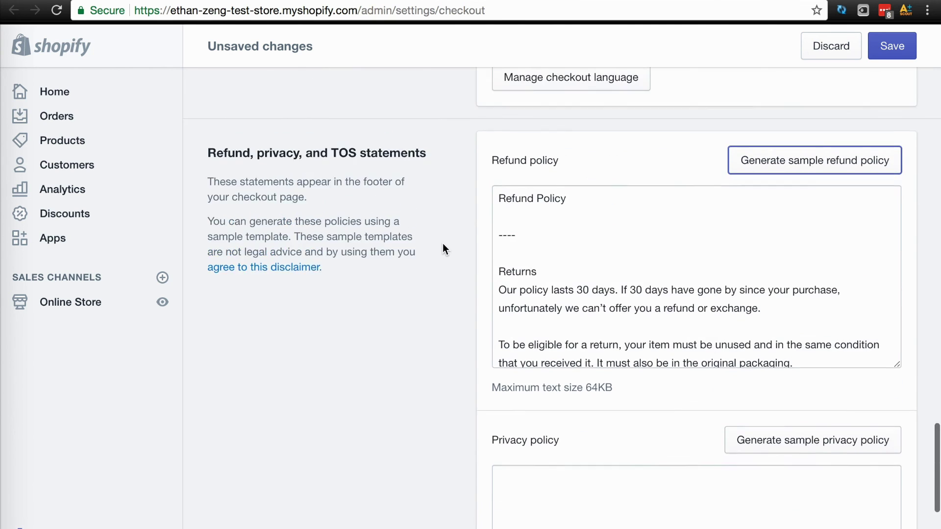
scroll(443, 249, "down", 1)
scroll(443, 244, "up", 1)
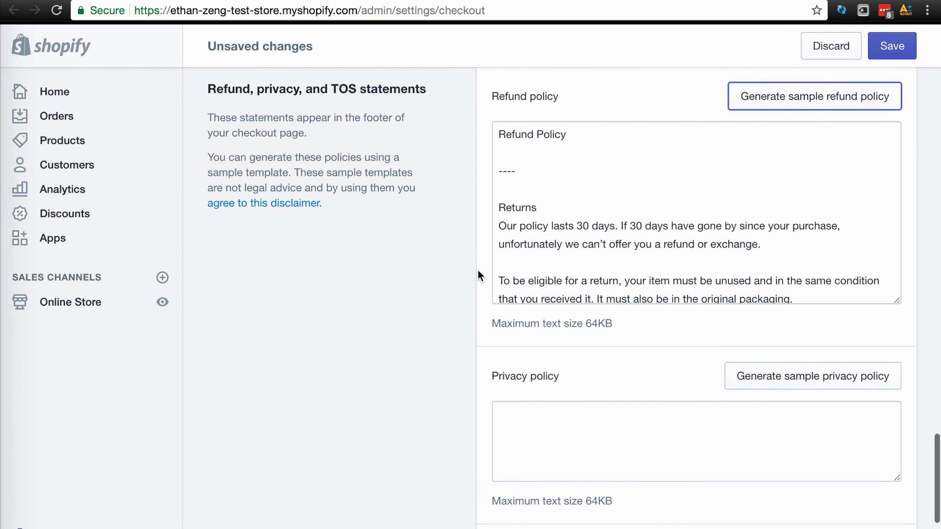
scroll(476, 272, "up", 3)
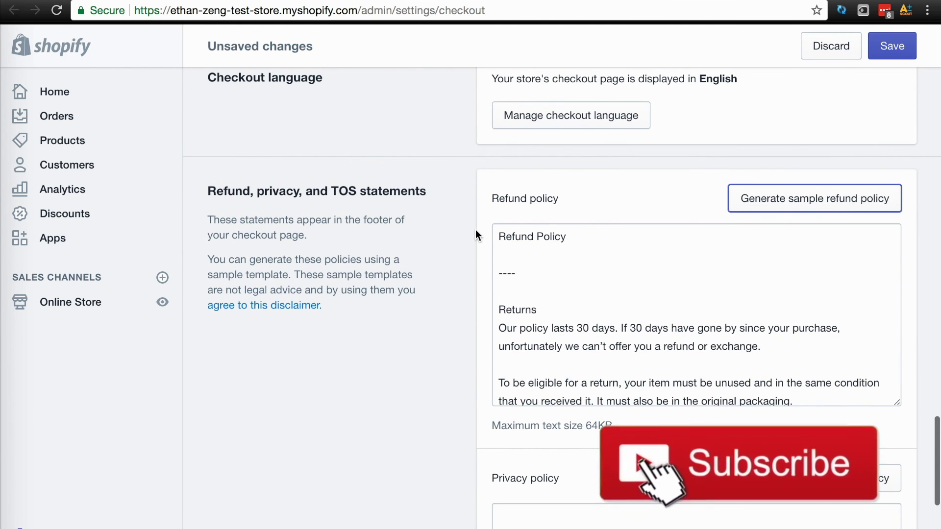
scroll(476, 234, "down", 3)
scroll(475, 234, "down", 5)
scroll(476, 233, "up", 5)
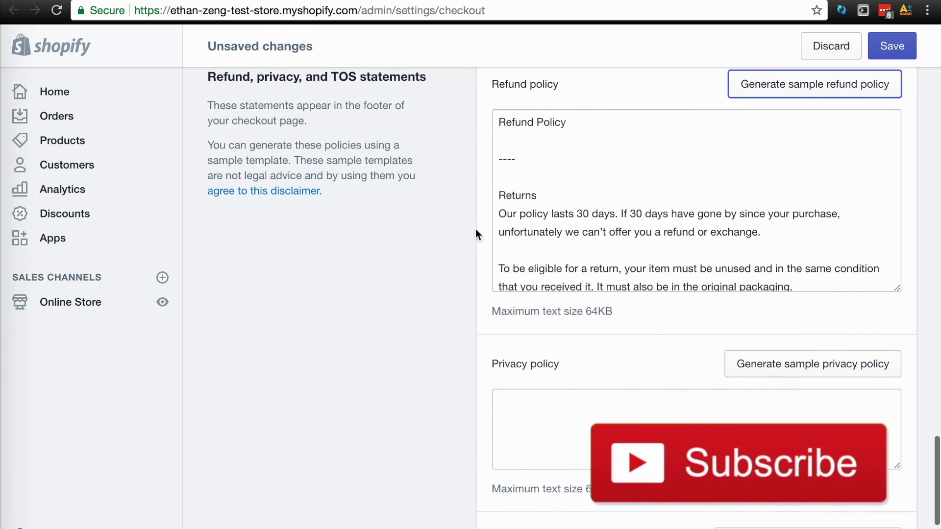